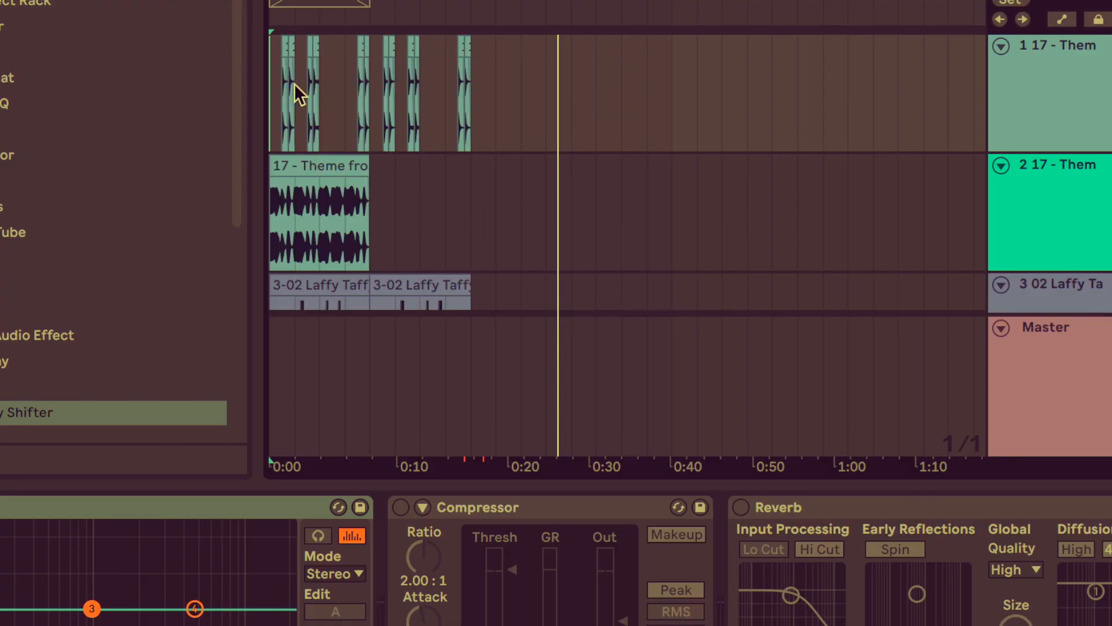
Play the soloed Addams Family theme clip on track 2 from bar 1 and stop playback at its end
drag(451, 93, 545, 123)
scroll(641, 264, down, 2)
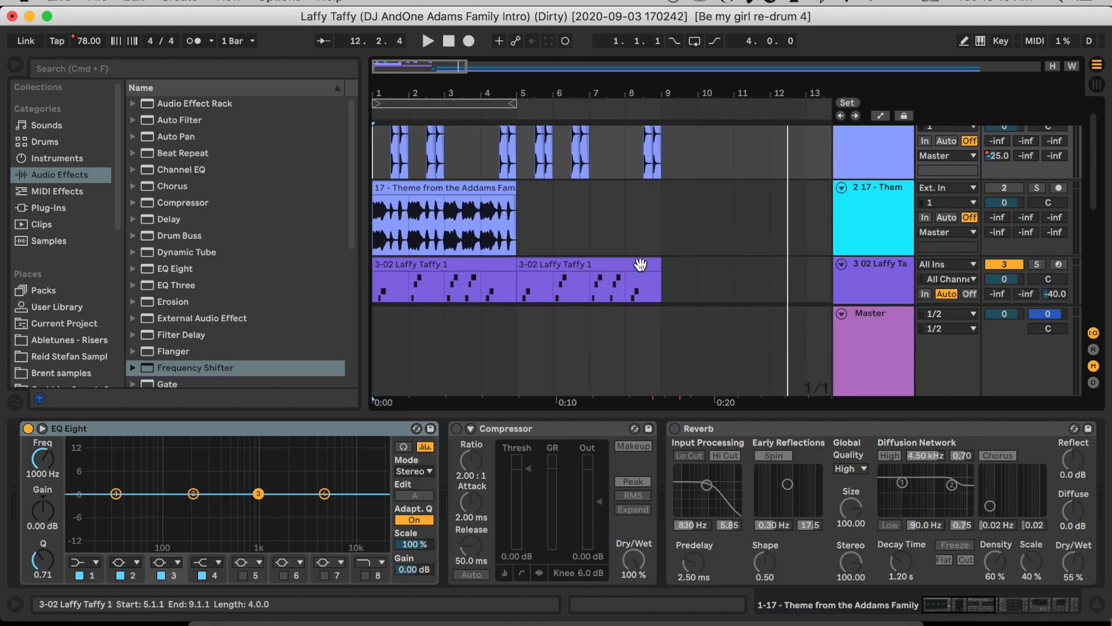
scroll(526, 222, up, 1)
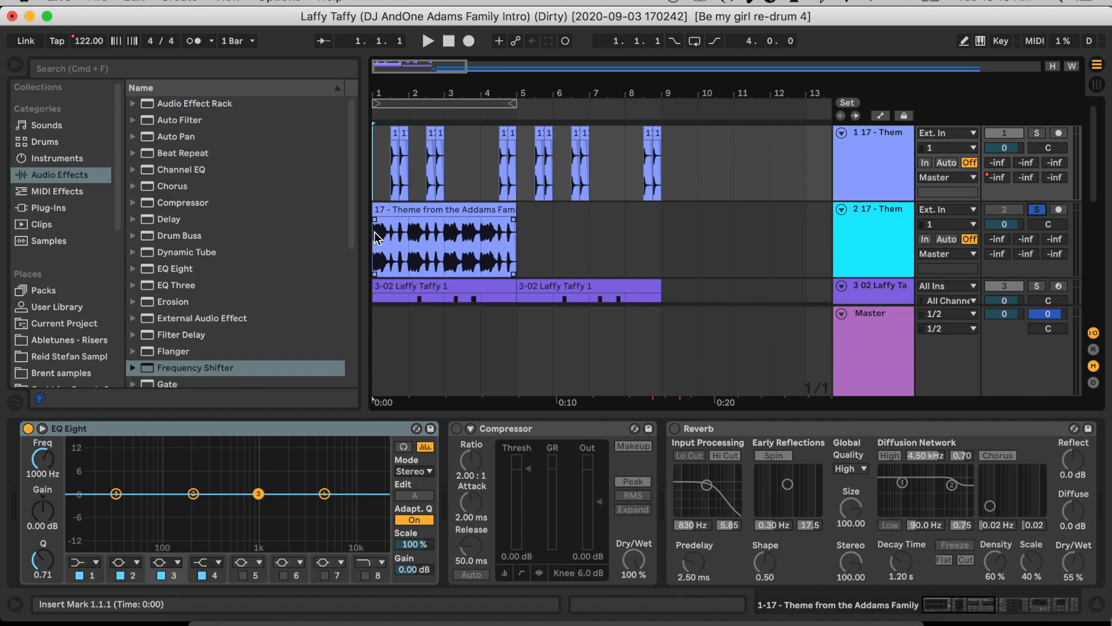
click(374, 231)
key(space)
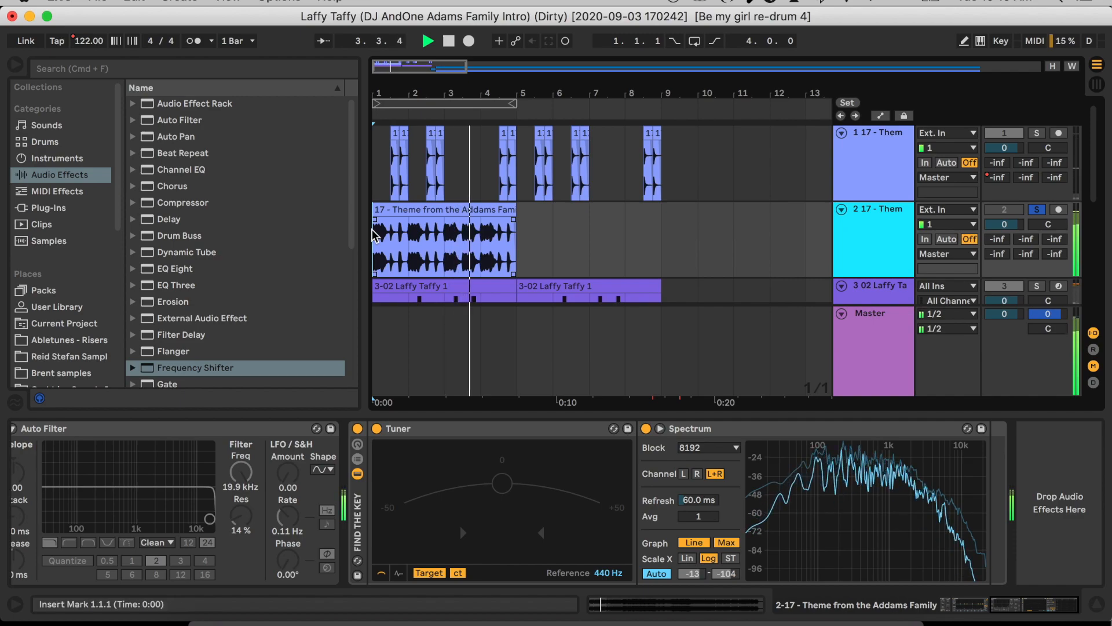
key(space)
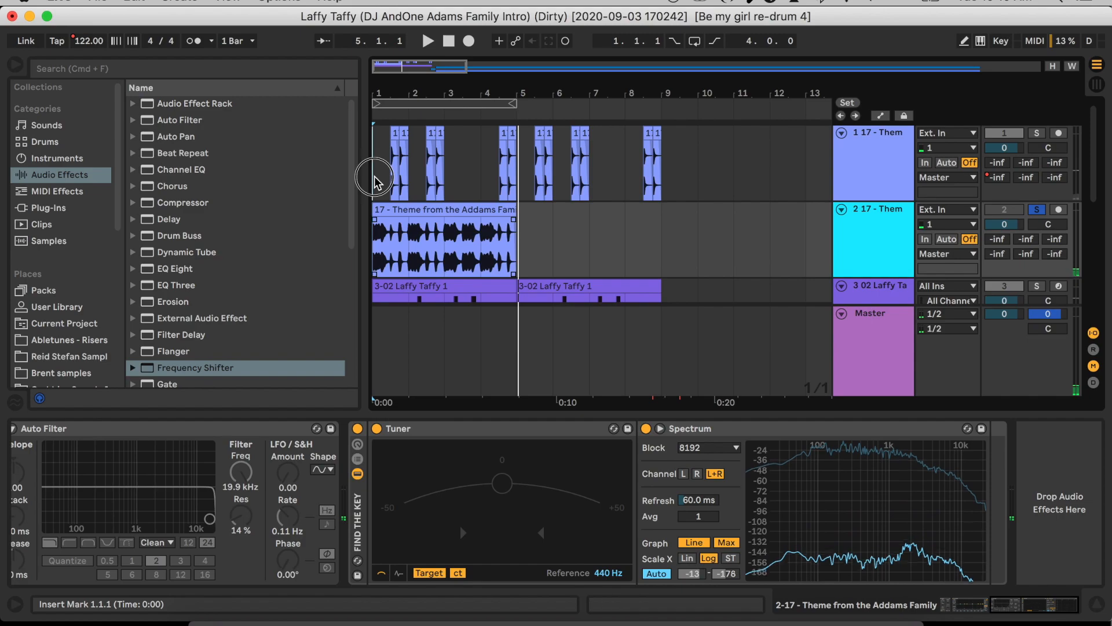
Examine how the short theme clips, the full theme clip and the Laffy Taffy MIDI clips line up across the tracks
click(375, 177)
drag(384, 62, 459, 93)
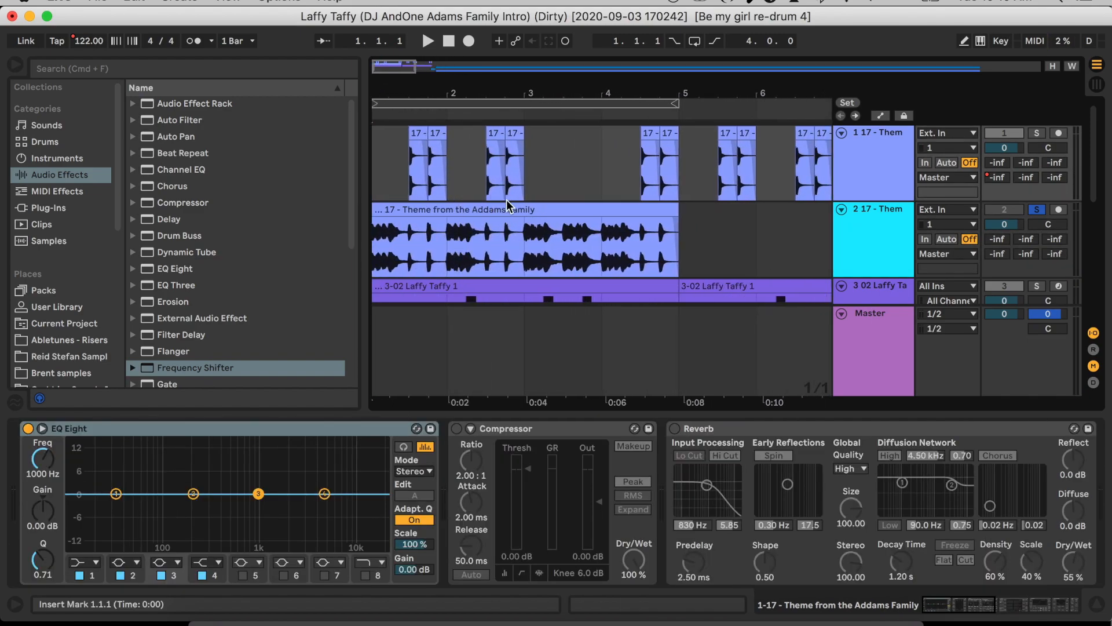
scroll(513, 212, down, 4)
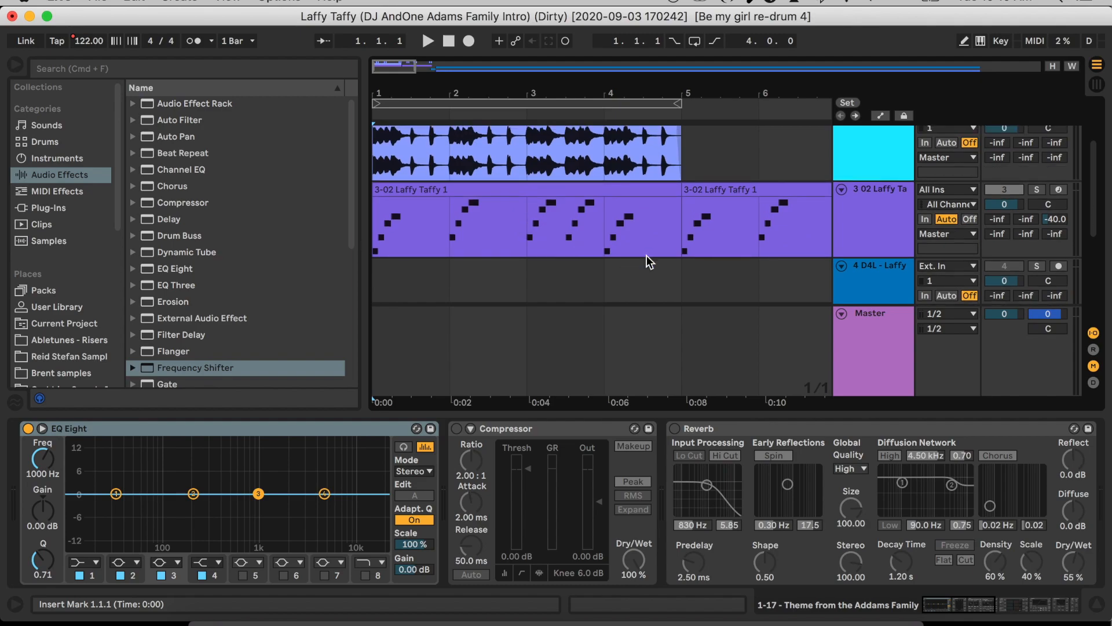
scroll(647, 255, down, 2)
scroll(646, 256, up, 5)
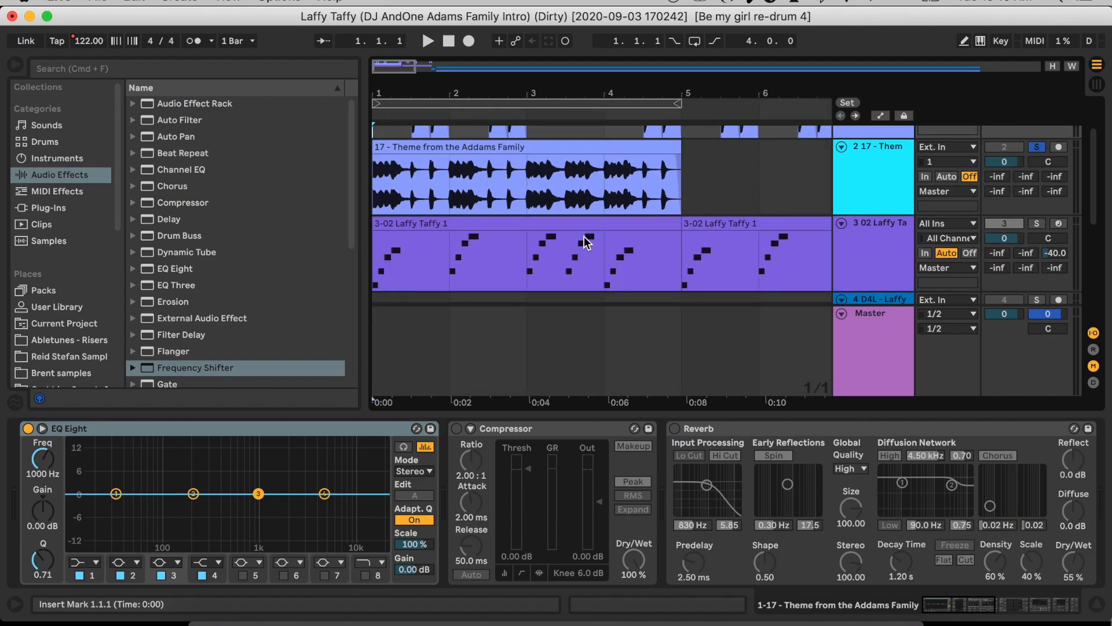
scroll(584, 237, up, 2)
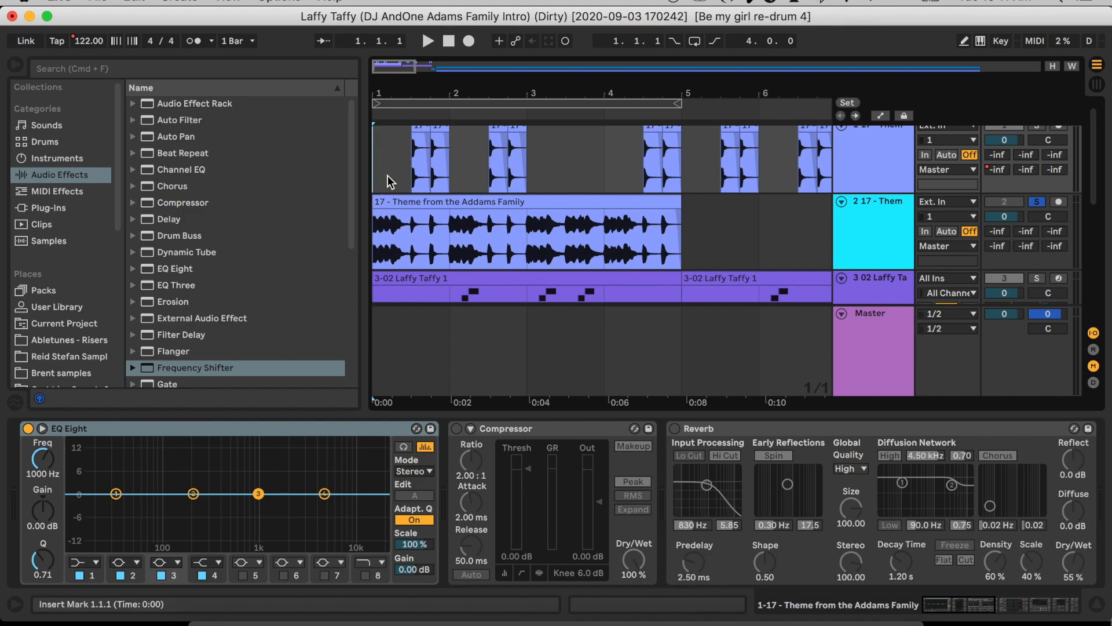
Switch the solo from track 2 to track 1 and play its first pair of short theme clips from 1.3
drag(393, 78, 405, 110)
click(1037, 203)
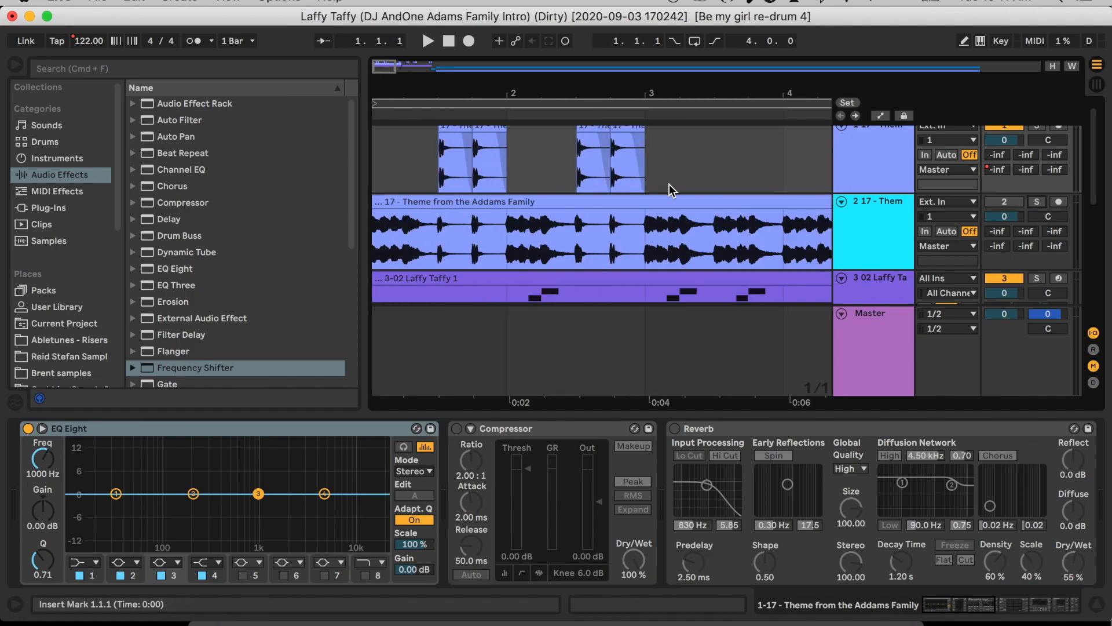
click(455, 232)
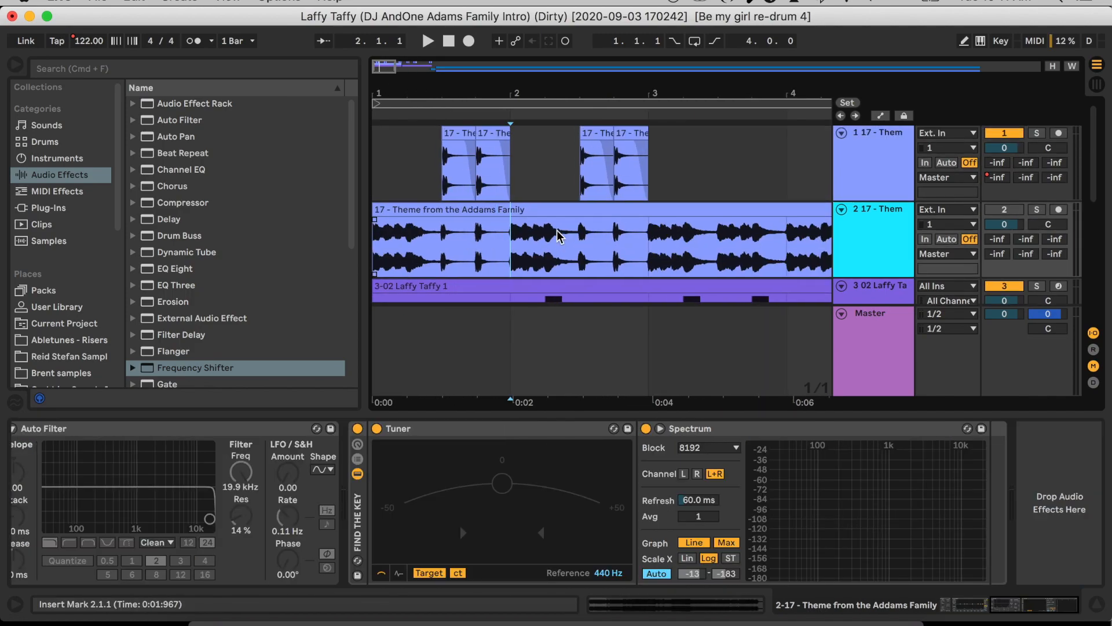
click(436, 181)
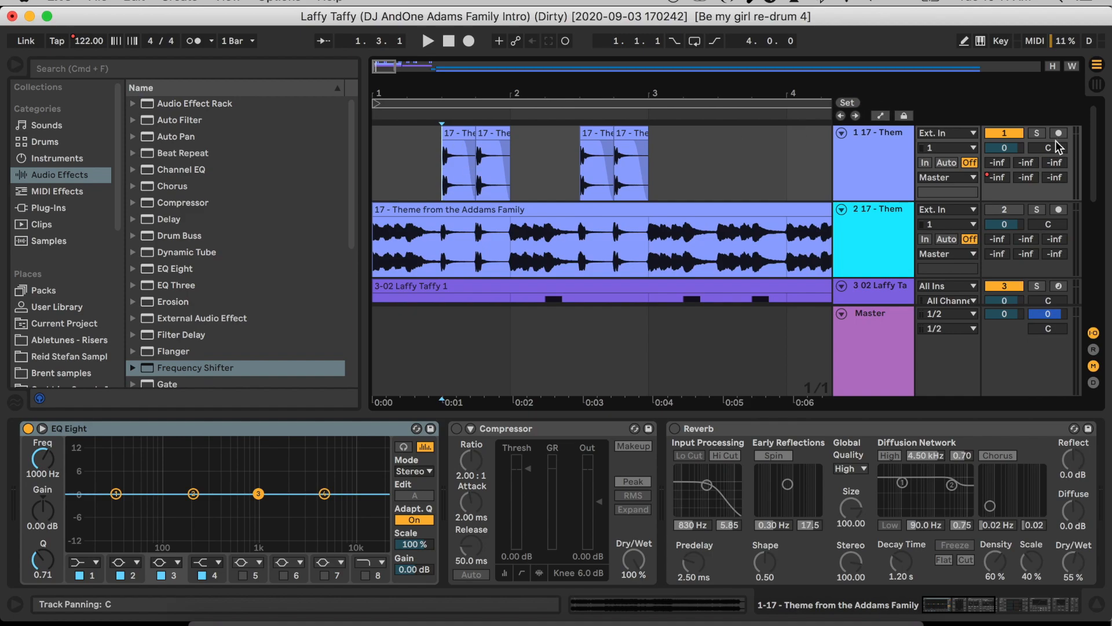
click(1037, 133)
double_click(518, 67)
drag(386, 63, 383, 214)
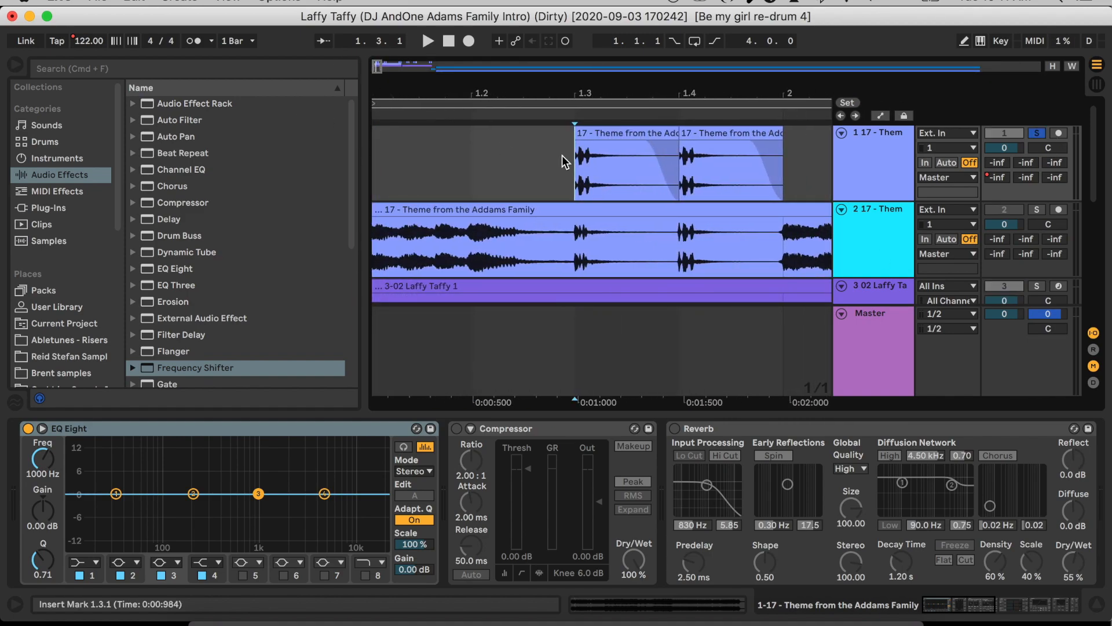
key(space)
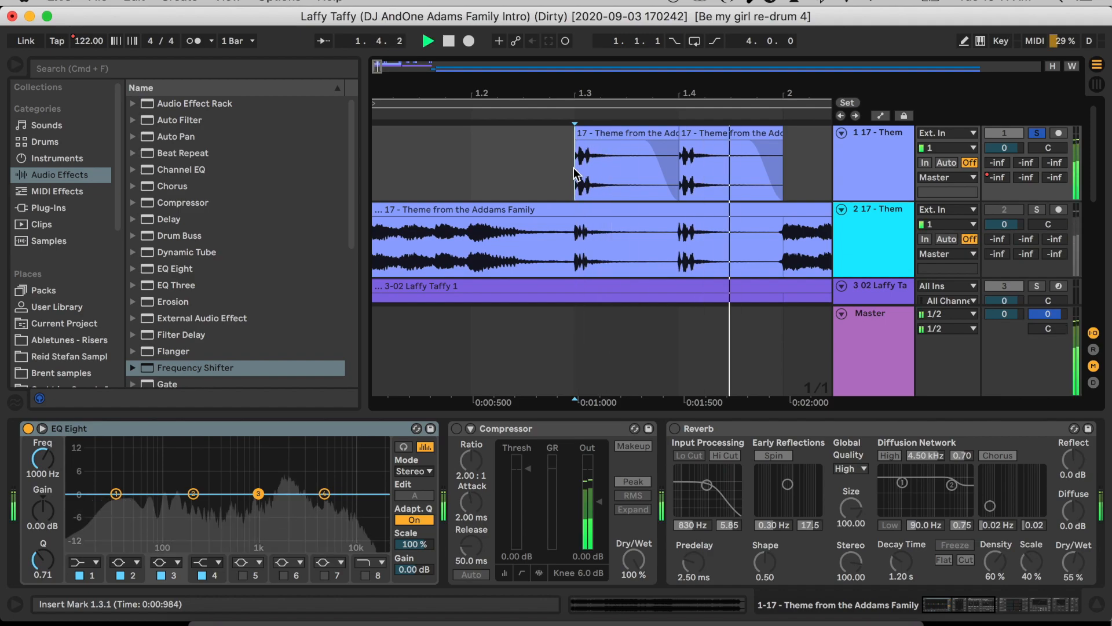
Show the D-LONG REV send automation on the first theme track
scroll(573, 173, down, 1)
scroll(574, 168, right, 3)
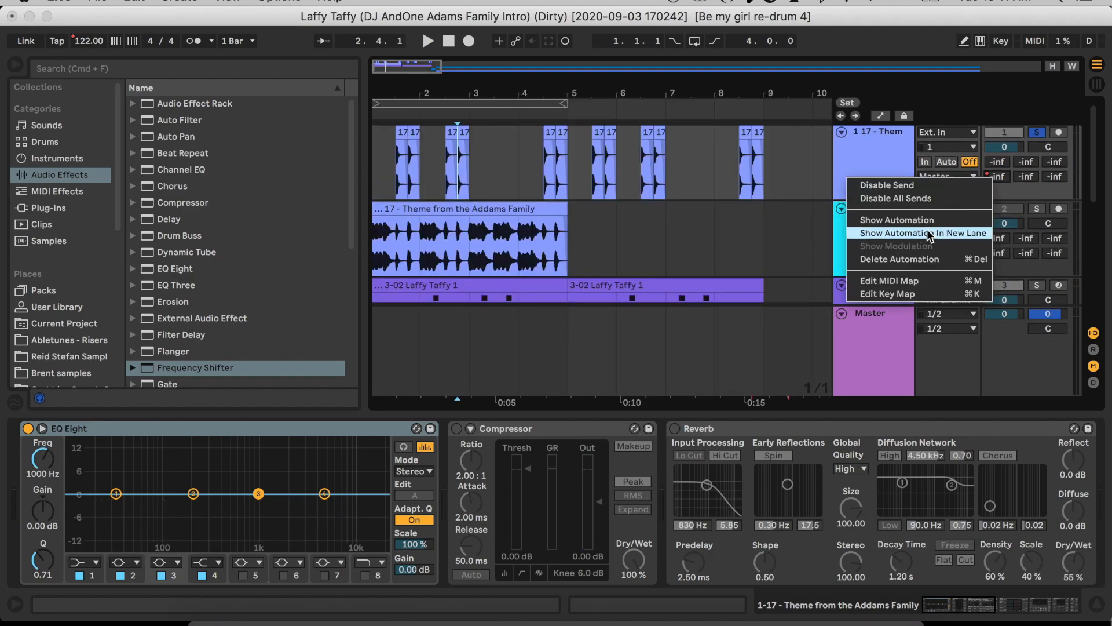
click(927, 218)
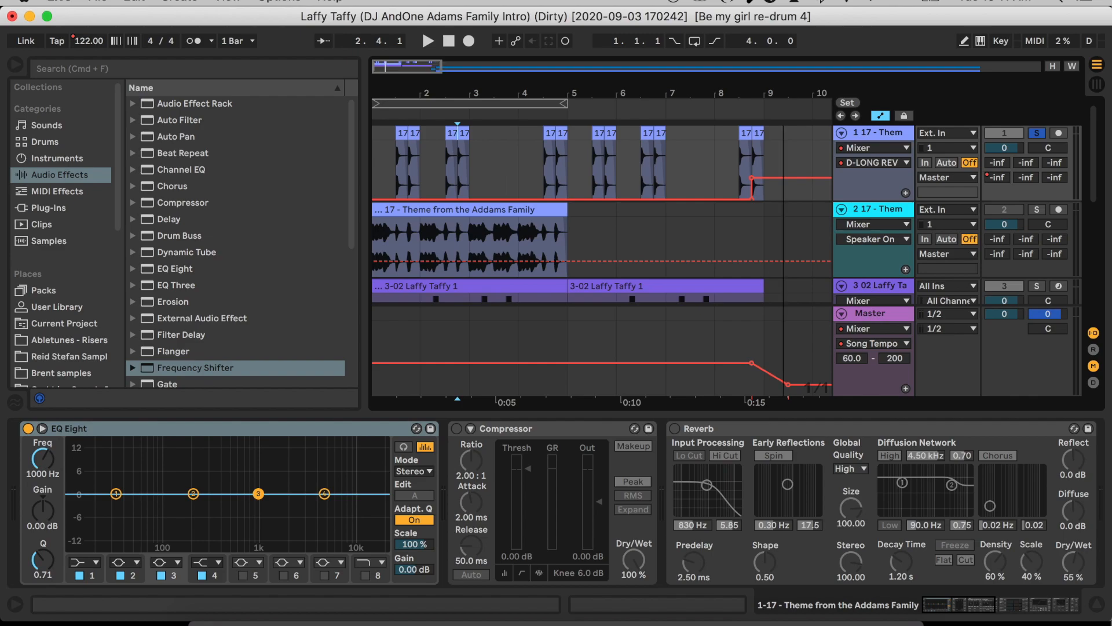
Play the last pair of short theme clips from bar 8 through the reverb send and song tempo automation
drag(436, 67, 433, 136)
click(602, 155)
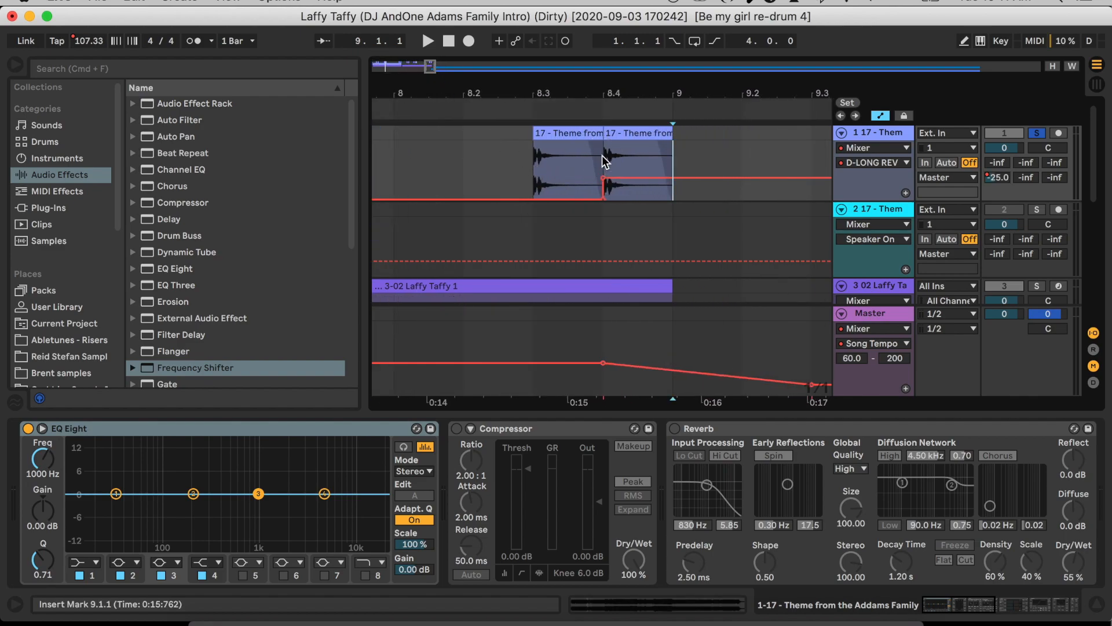
click(523, 165)
key(space)
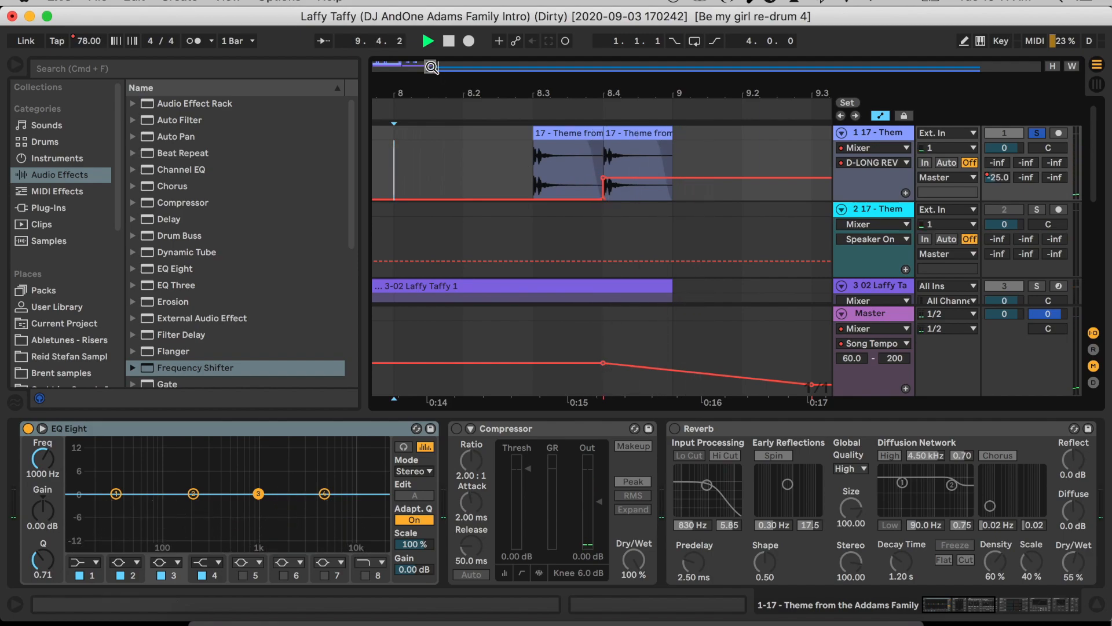
drag(430, 66, 430, 51)
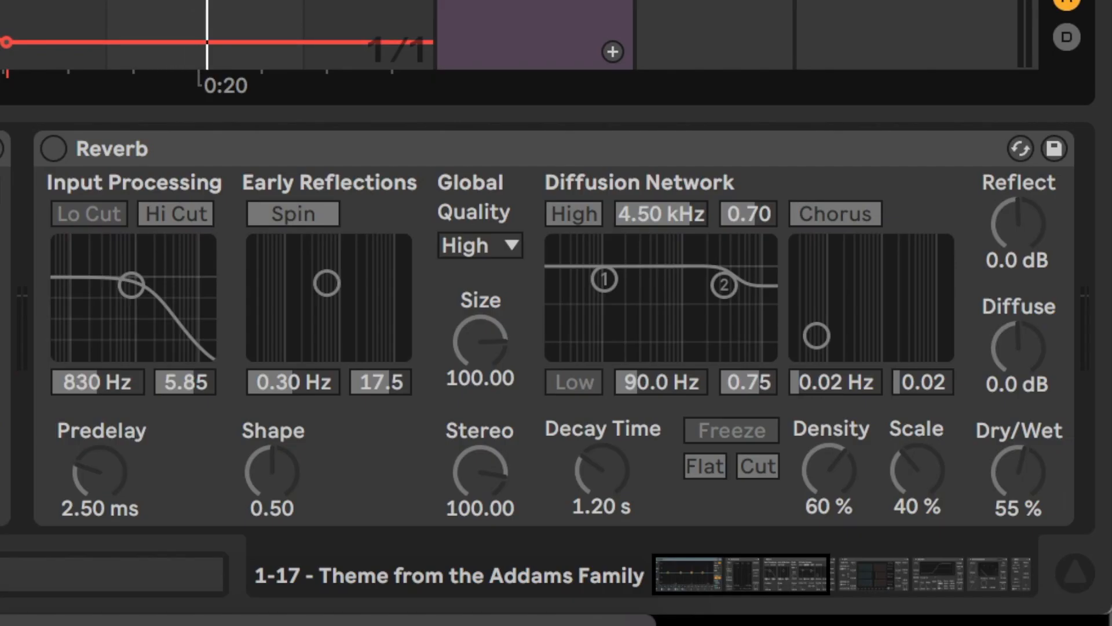
View the automation options for the Reverb device's on/off switch
right_click(50, 159)
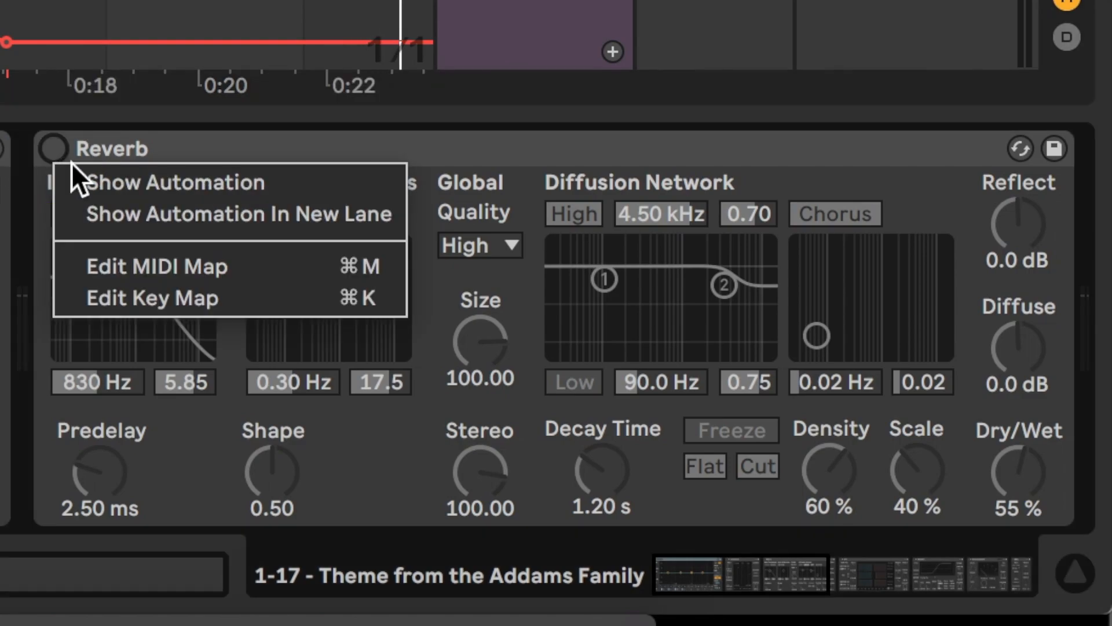
click(415, 140)
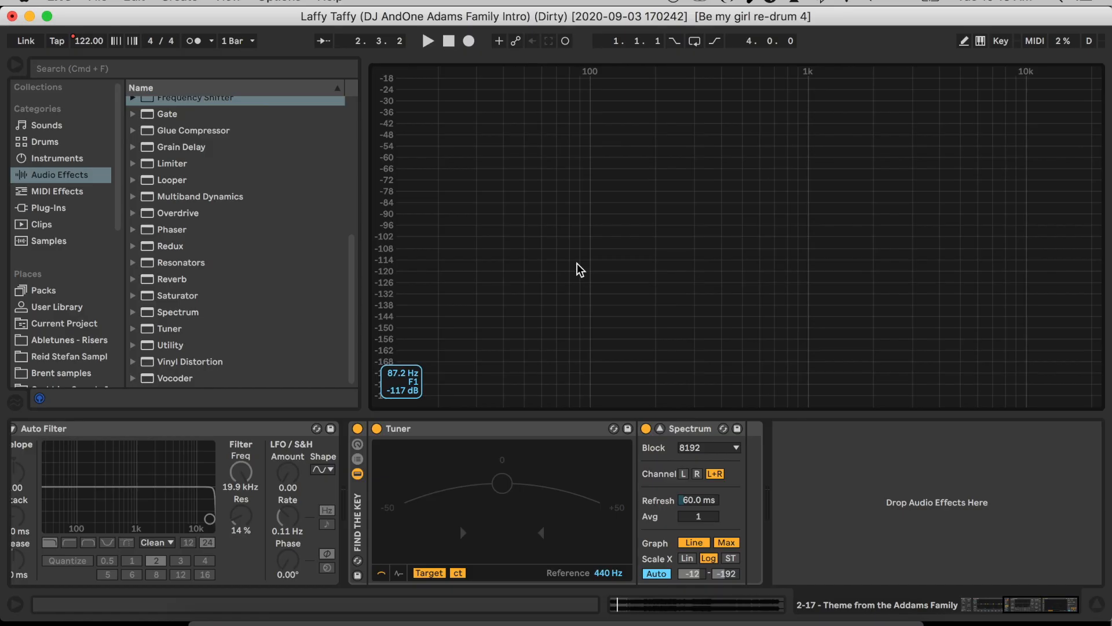
Replay the opening of the Addams Family theme repeatedly to identify its bass note on the expanded Spectrum display
key(space)
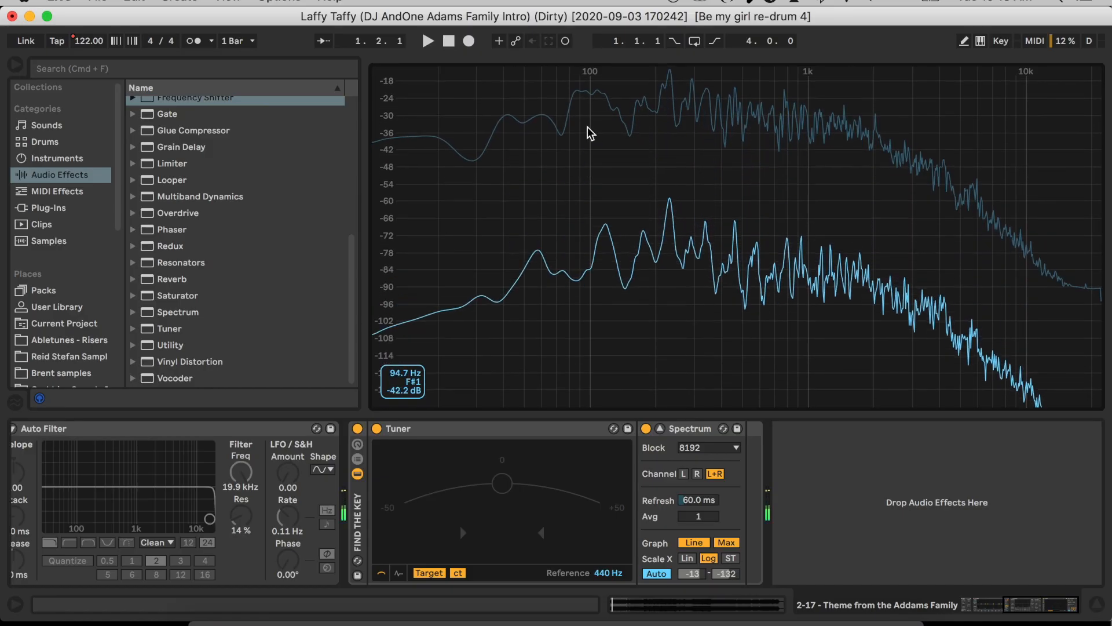
key(space)
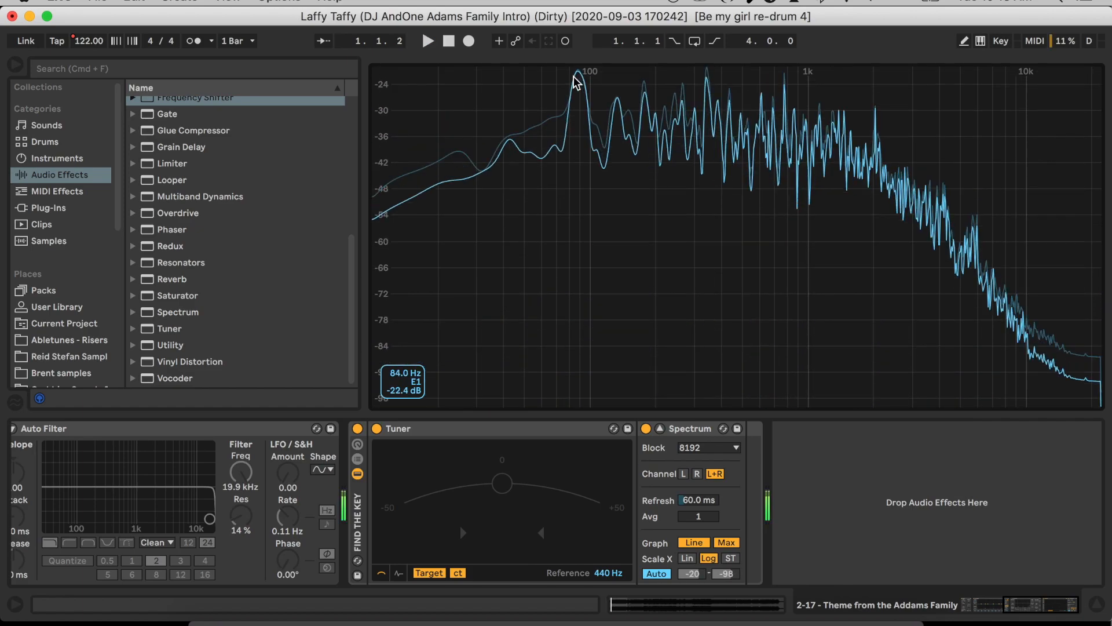
key(space)
key(space)
key(space)
key(space)
key(space)
key(space)
key(space)
key(space)
key(space)
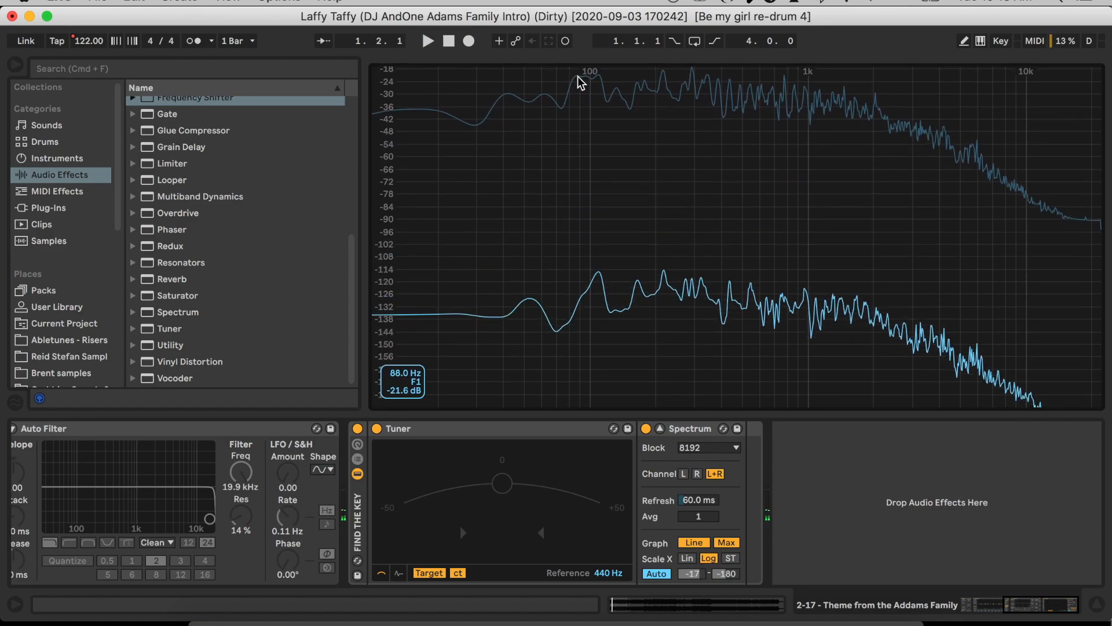
key(space)
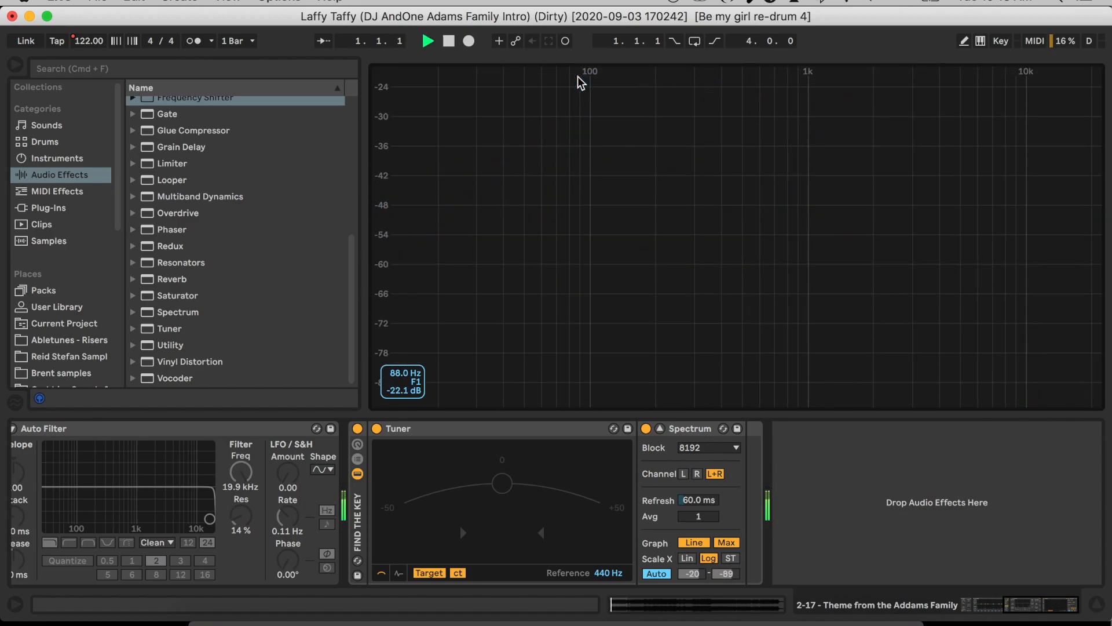
key(space)
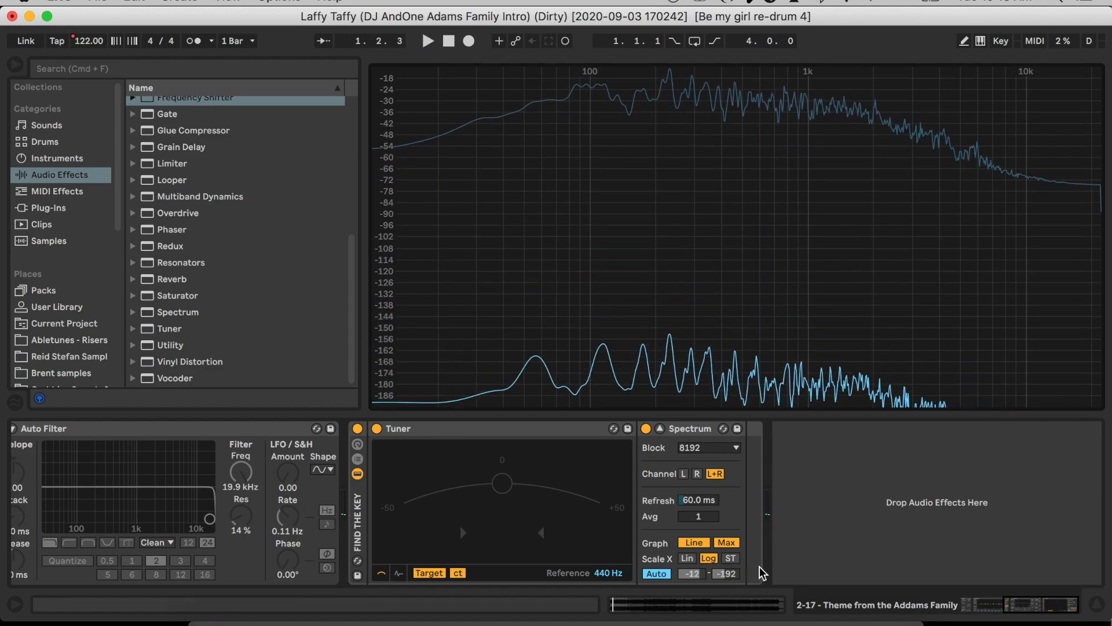
Collapse the expanded Spectrum display and open the notes of the first 3-02 Laffy Taffy clip
click(660, 429)
double_click(452, 211)
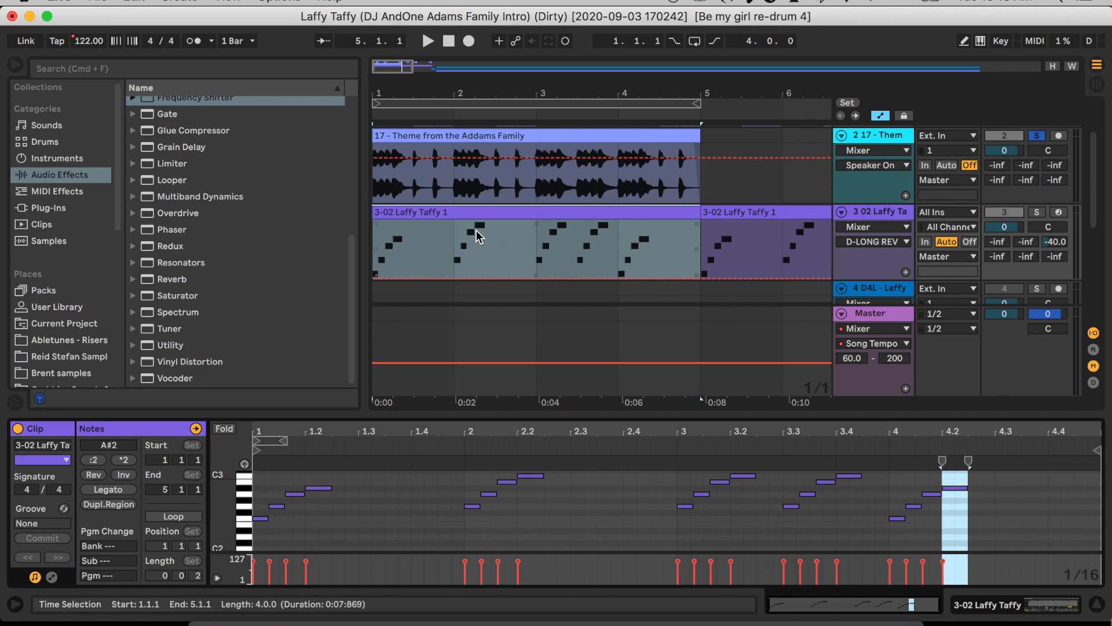
click(869, 136)
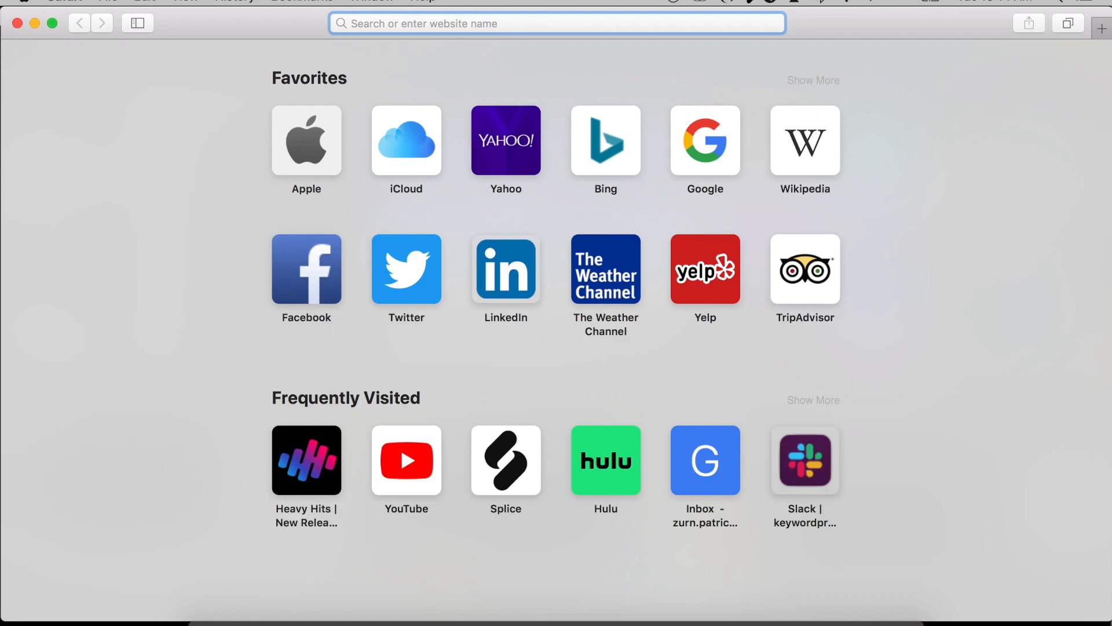
text(YOU)
key(BackSpace)
key(BackSpace)
key(BackSpace)
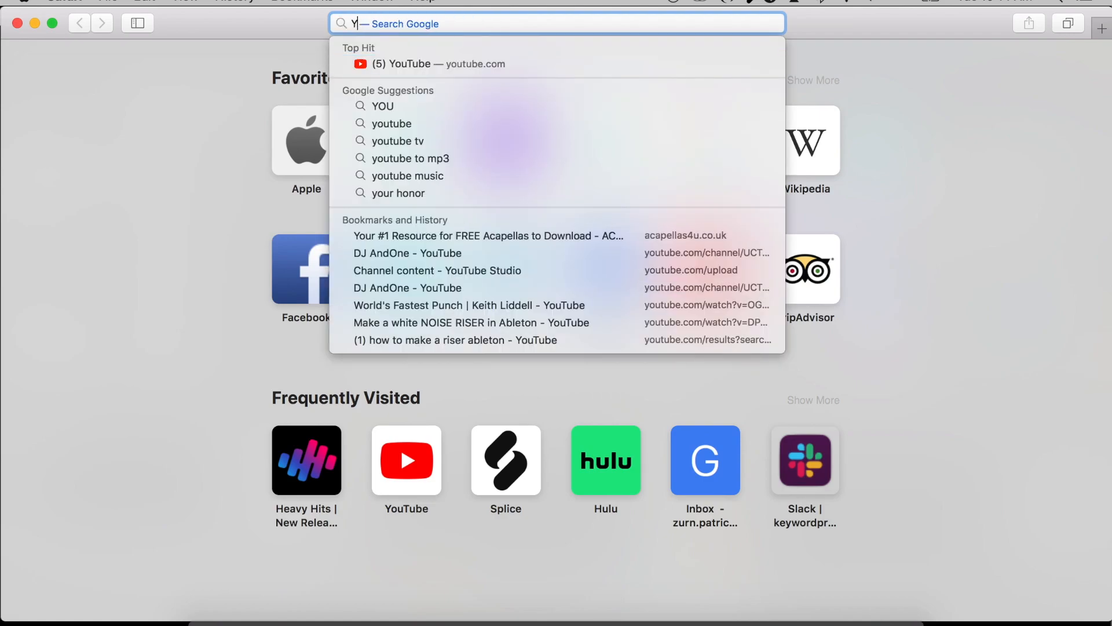
key(BackSpace)
Search Google for "addams family piano easy"
text(add)
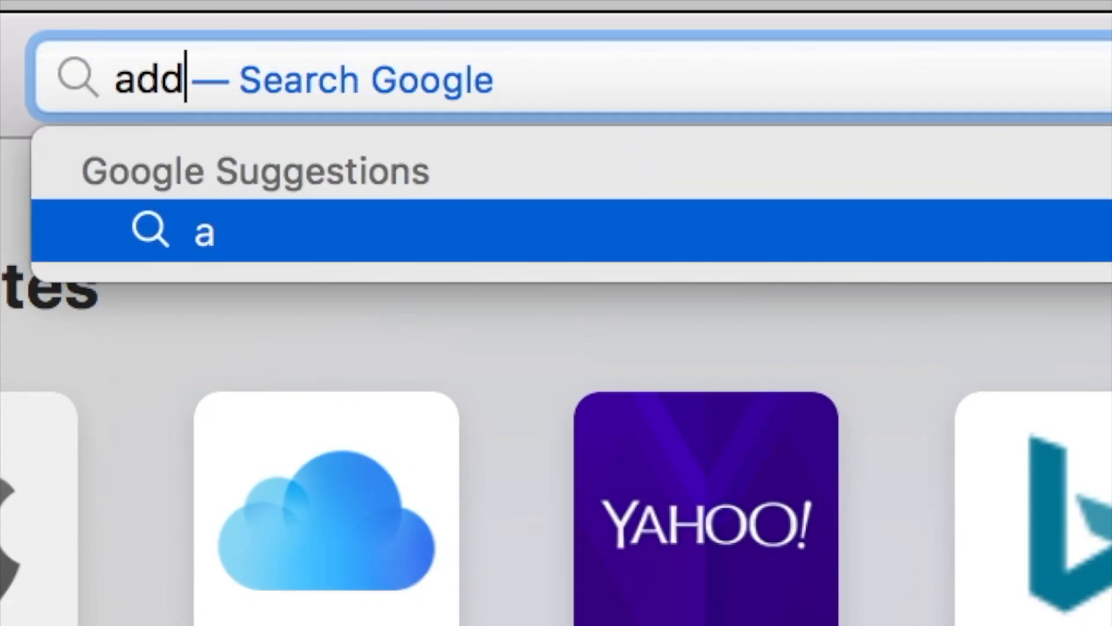
text(ams family )
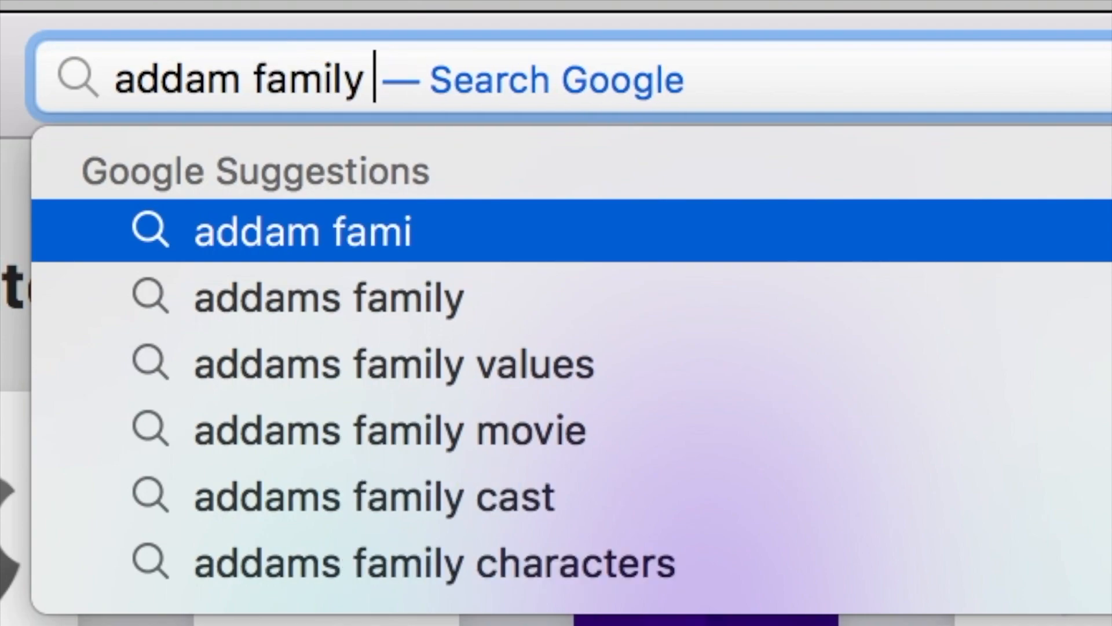
text(piano)
key(Down)
key(Down)
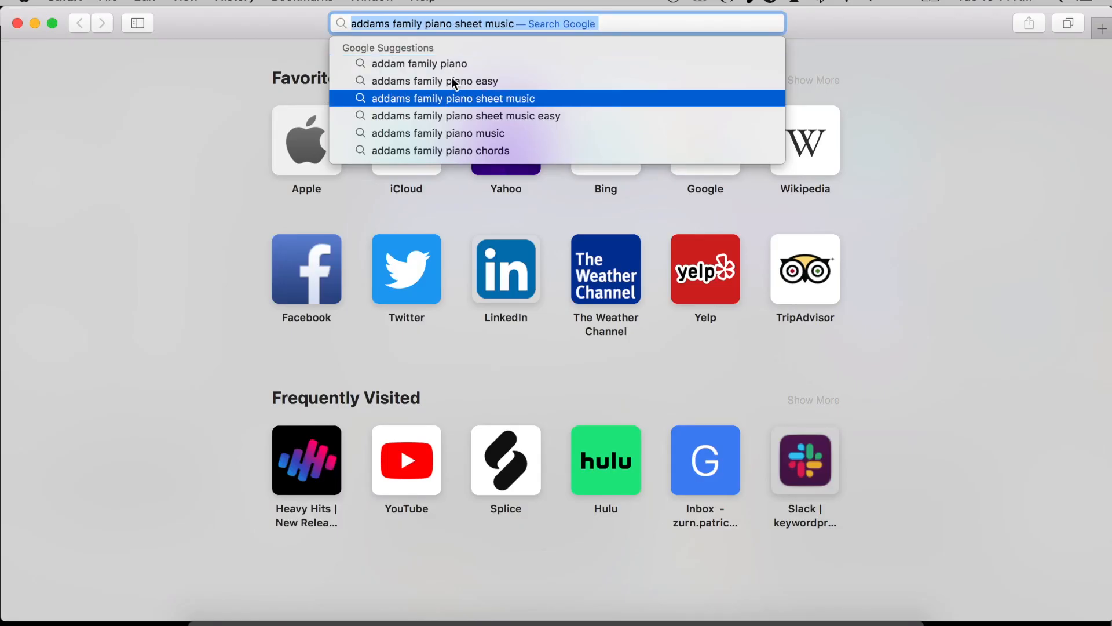
click(513, 81)
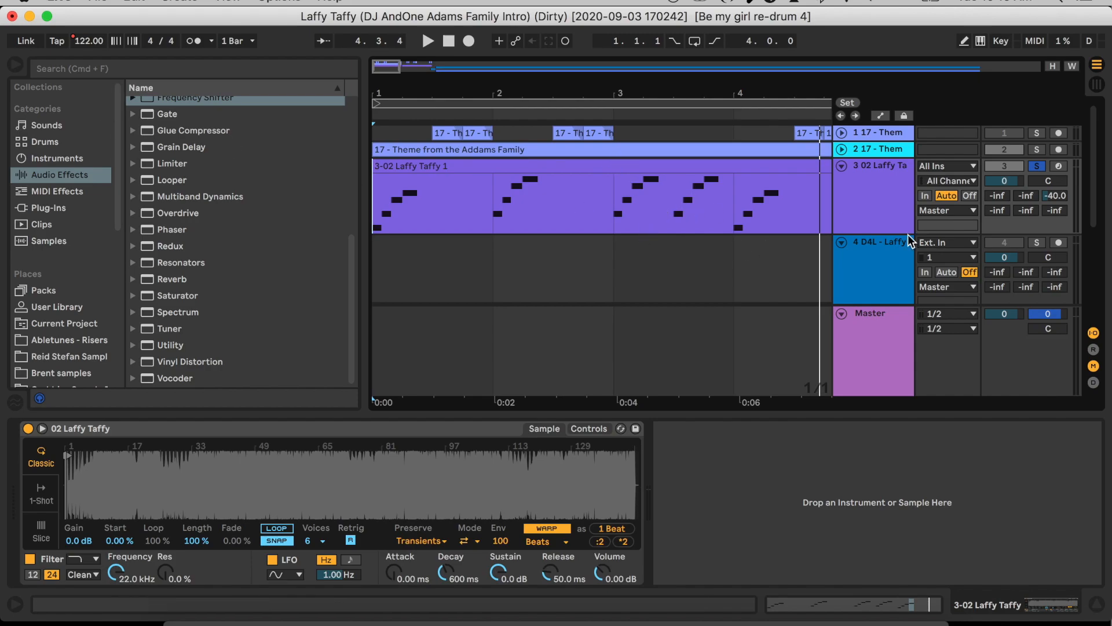
Check the track insertion options for track 2 and select the first 3-02 Laffy Taffy clip
right_click(877, 152)
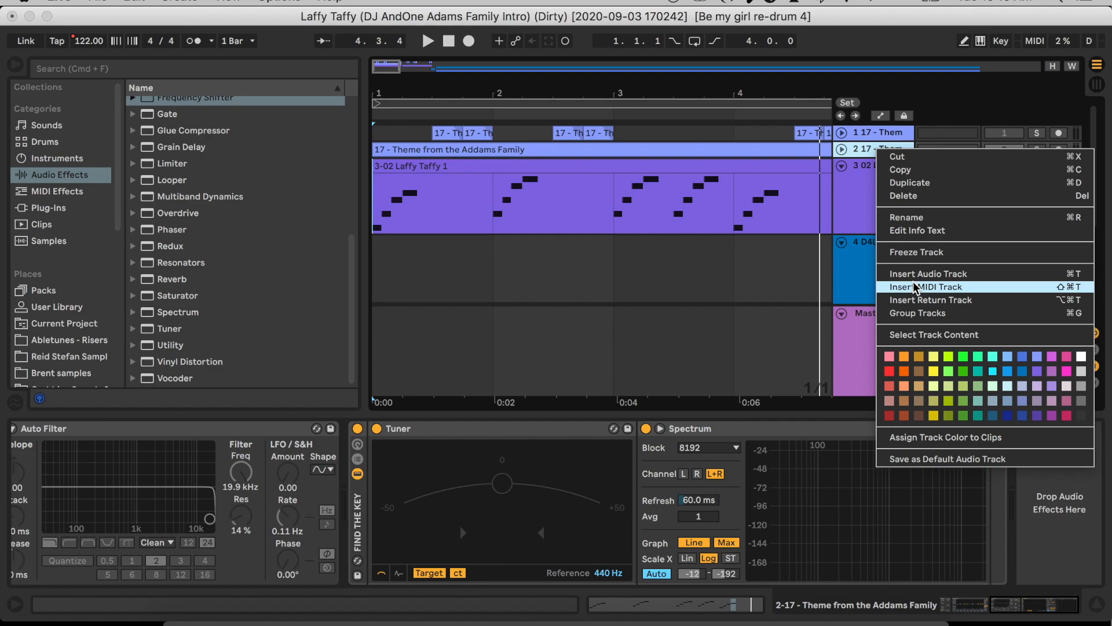
click(506, 156)
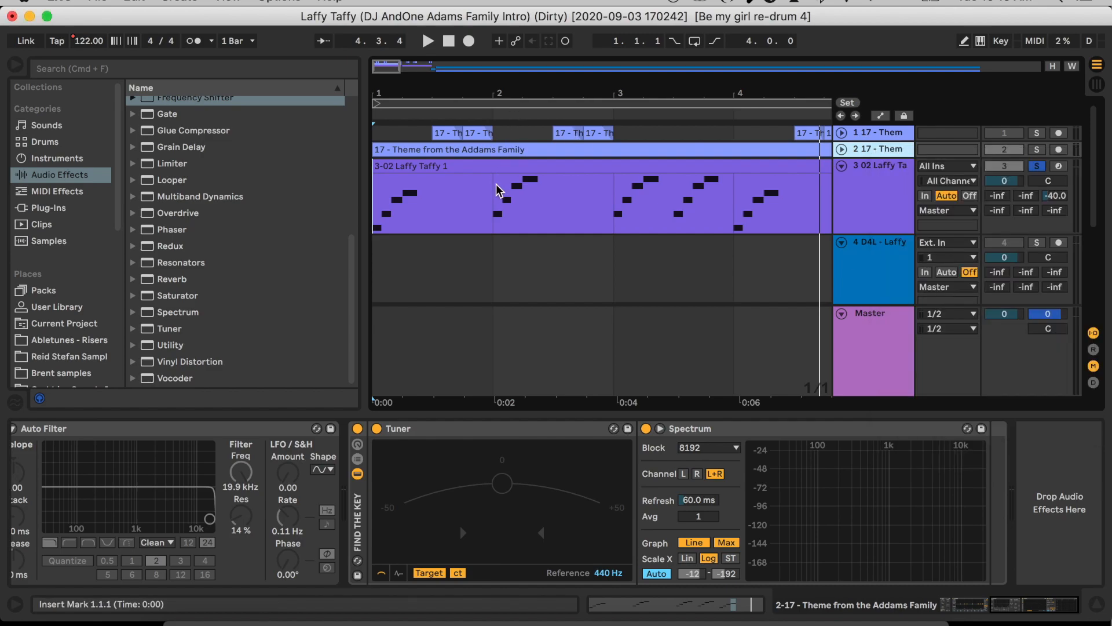
click(412, 164)
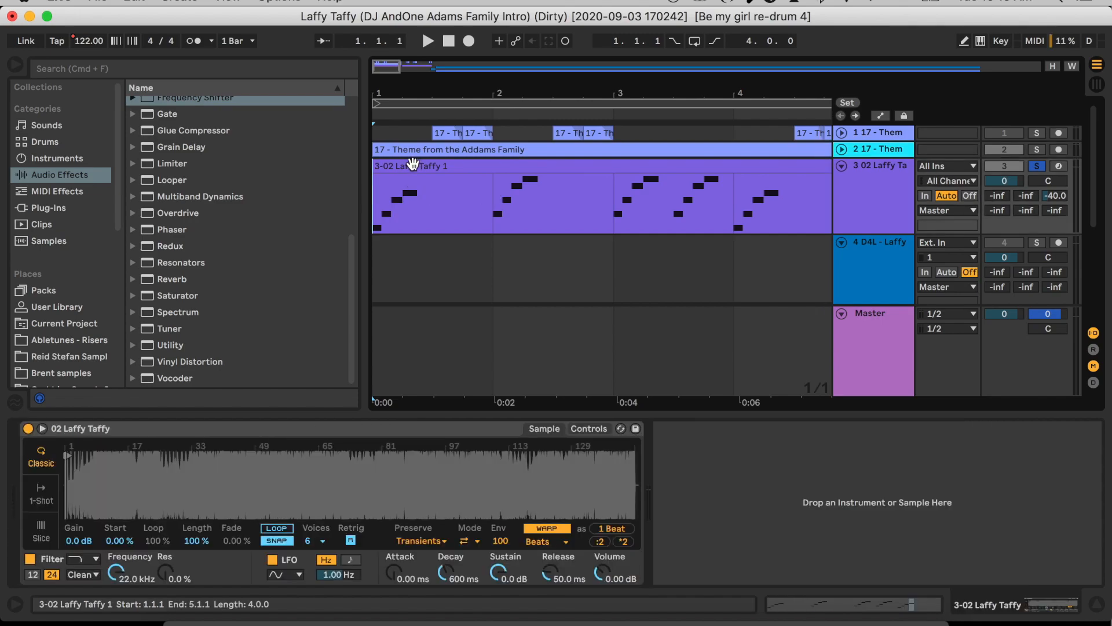
List the instrument devices and inspect the start of the 02 Laffy Taffy sample loaded in Simpler
click(68, 158)
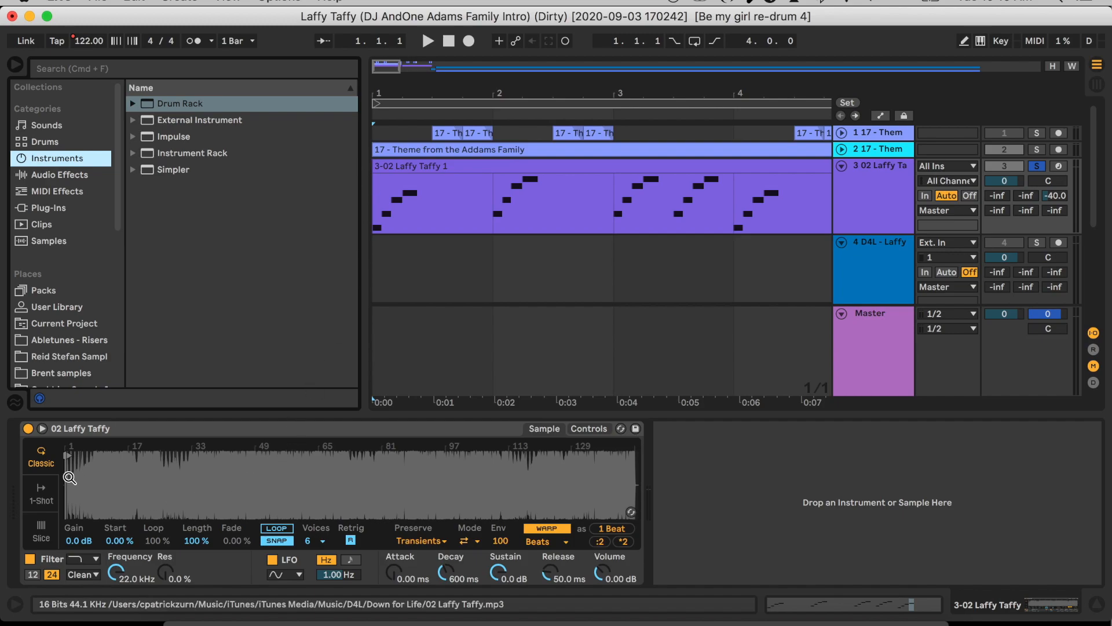
drag(70, 476, 70, 530)
drag(357, 509, 95, 478)
drag(134, 473, 138, 611)
scroll(152, 472, left, 20)
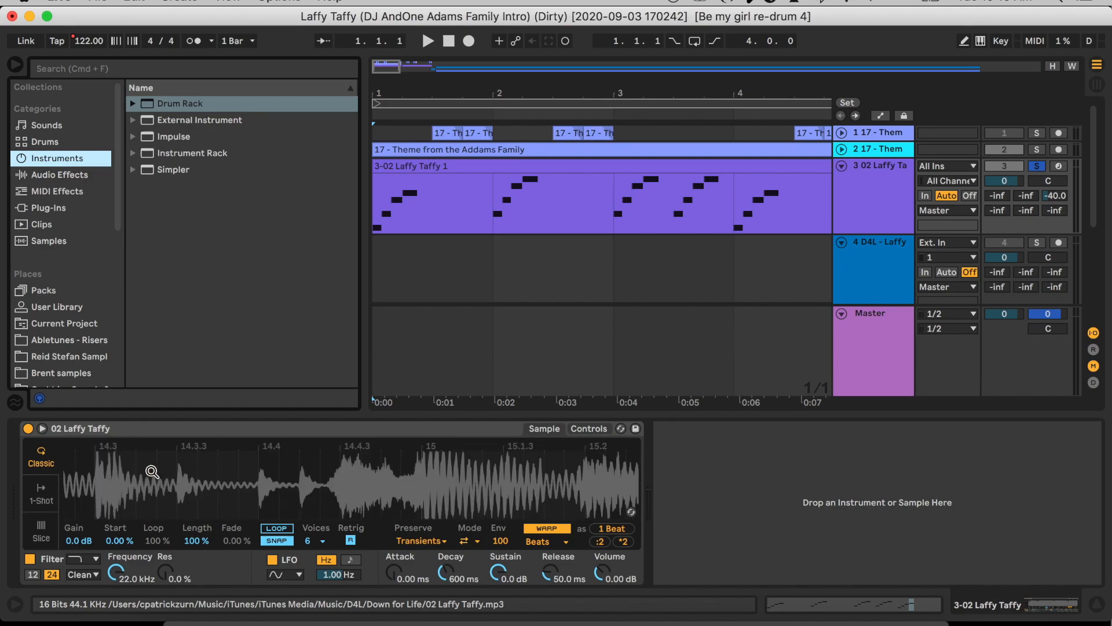
scroll(151, 471, left, 15)
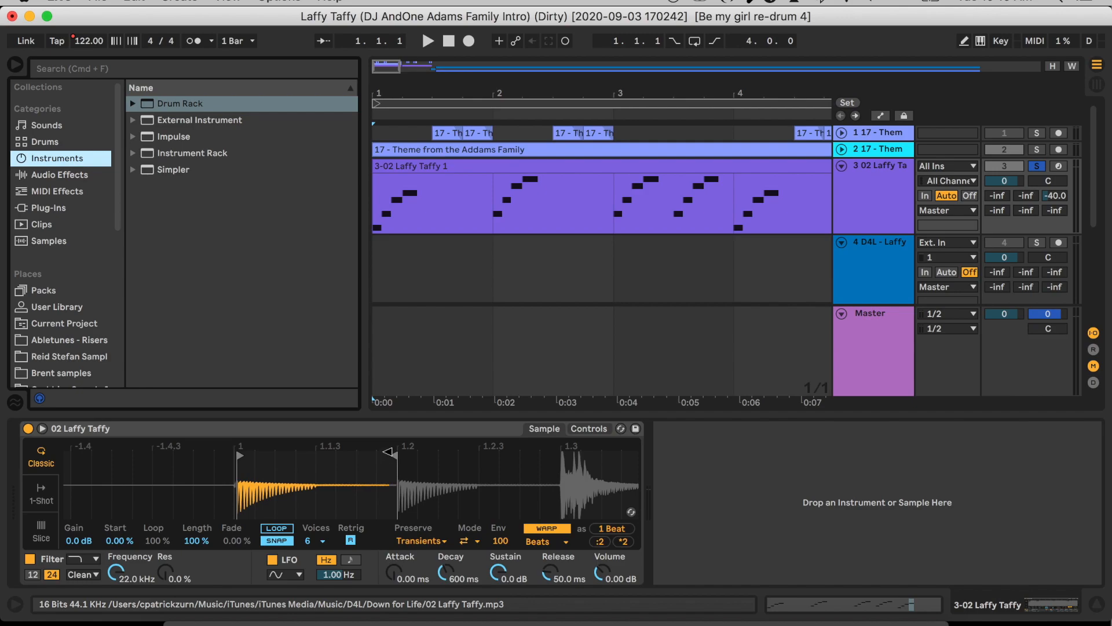
mouse_move(240, 455)
mouse_down()
mouse_move(243, 447)
mouse_move(156, 454)
mouse_move(238, 472)
mouse_up()
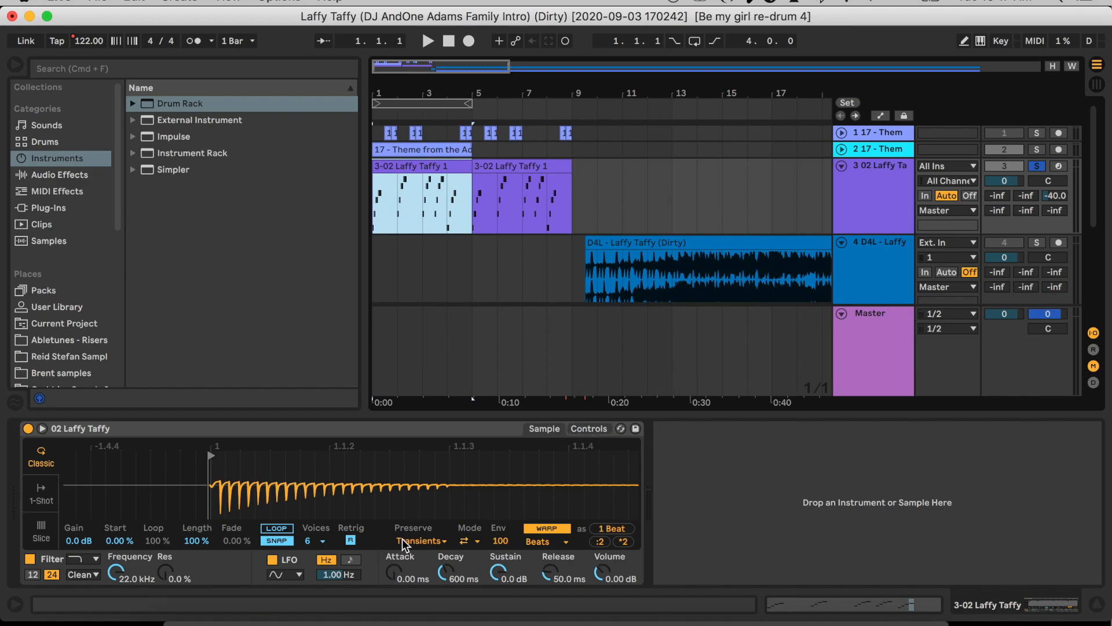
Look over the widened Simpler sample view and the 02 Laffy Taffy Simpler's Controls page
drag(336, 499, 336, 428)
drag(72, 429, 191, 491)
click(600, 430)
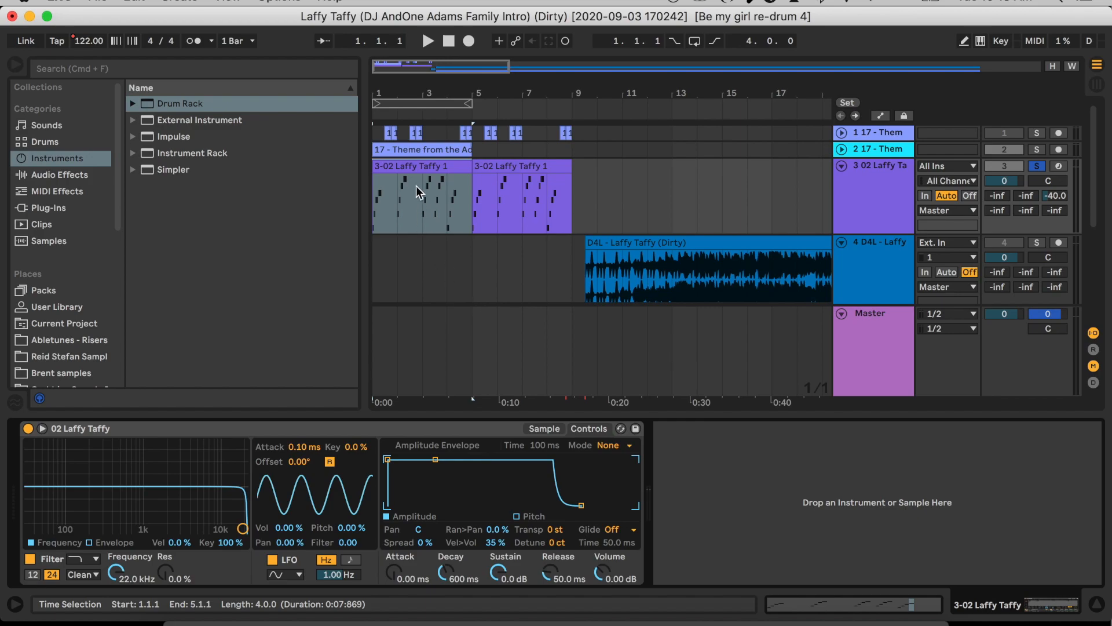
Open the notes of the first 3-02 Laffy Taffy clip and examine their pitches around C3
double_click(411, 168)
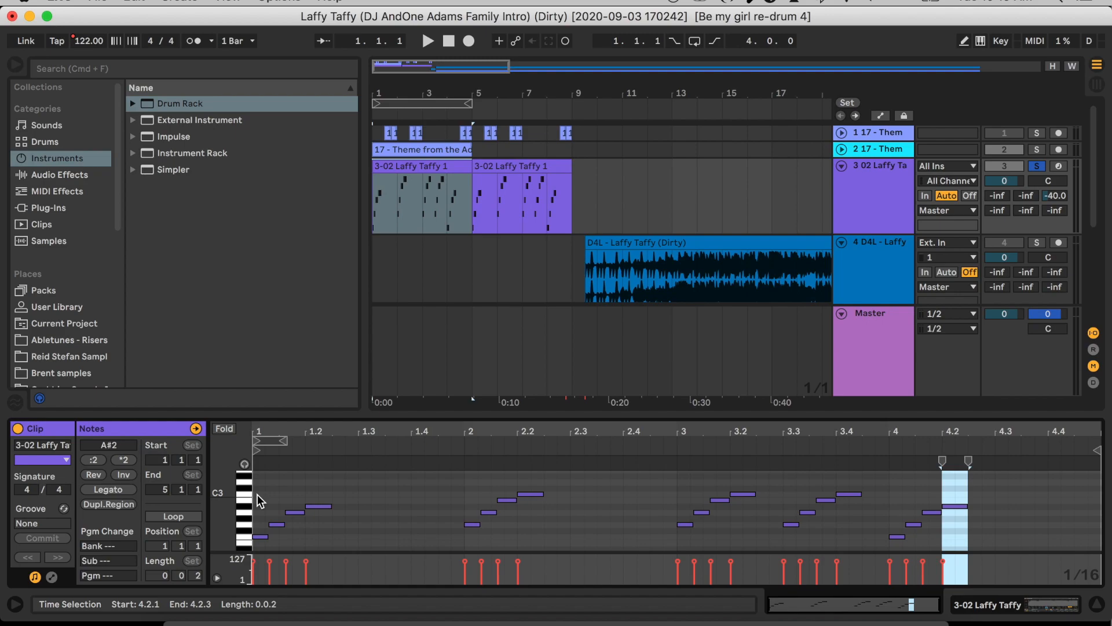
scroll(256, 504, up, 3)
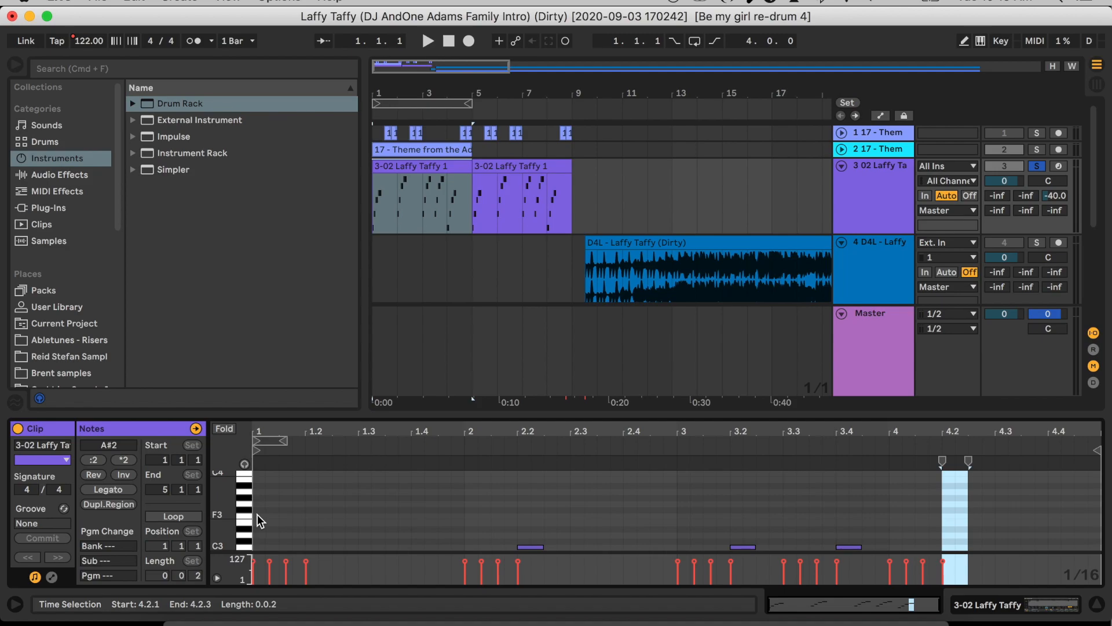
scroll(257, 515, down, 1)
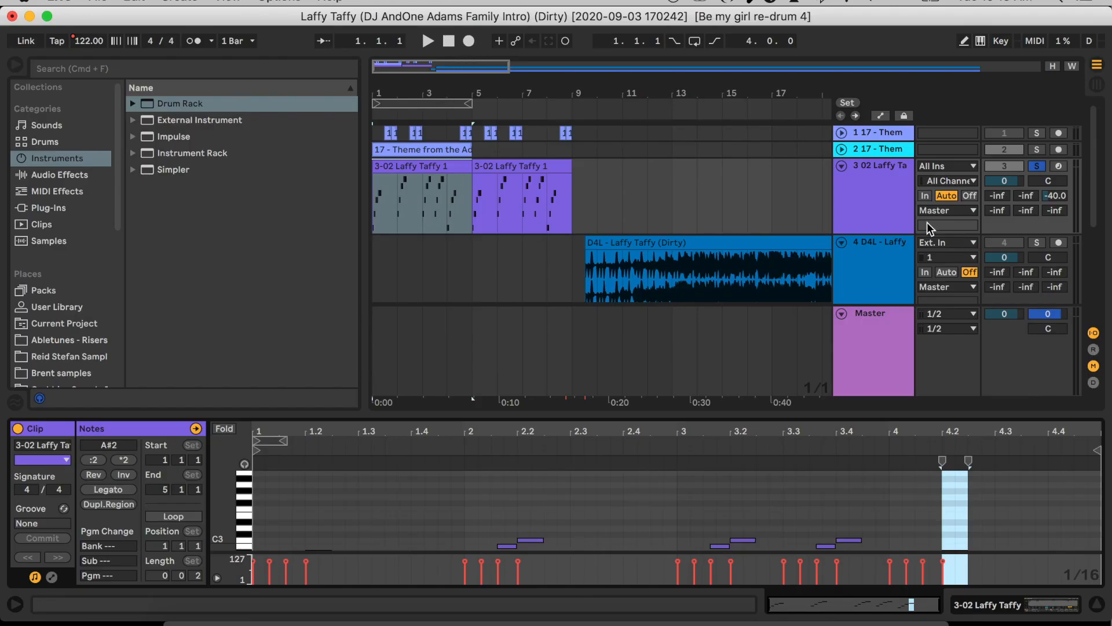
Return to track 3's Simpler and check its sample region and Transpose setting
click(876, 206)
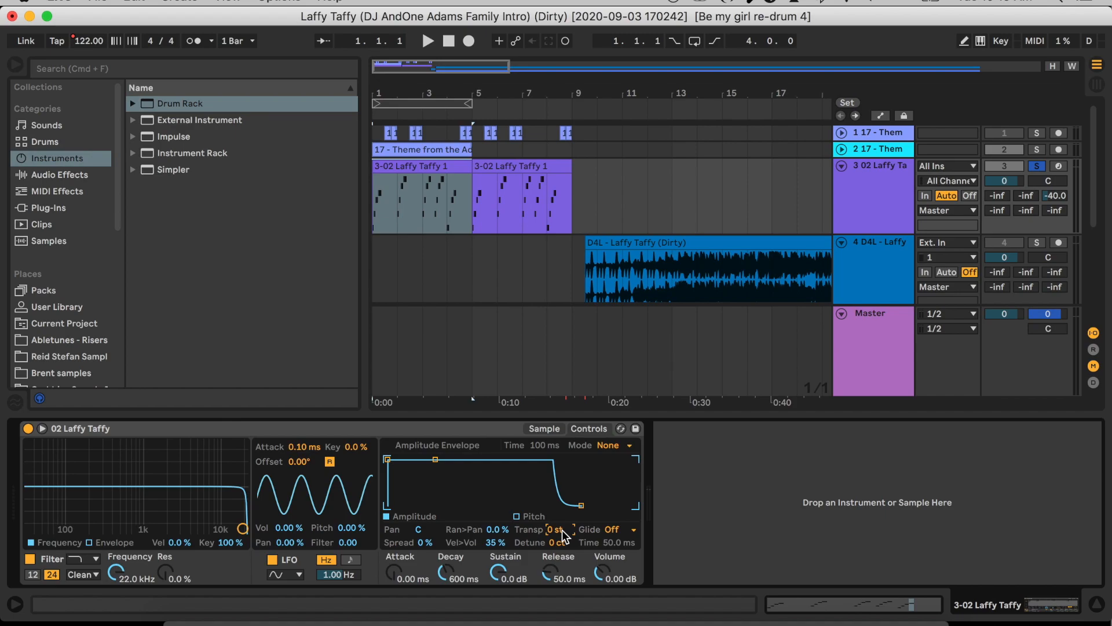
click(536, 433)
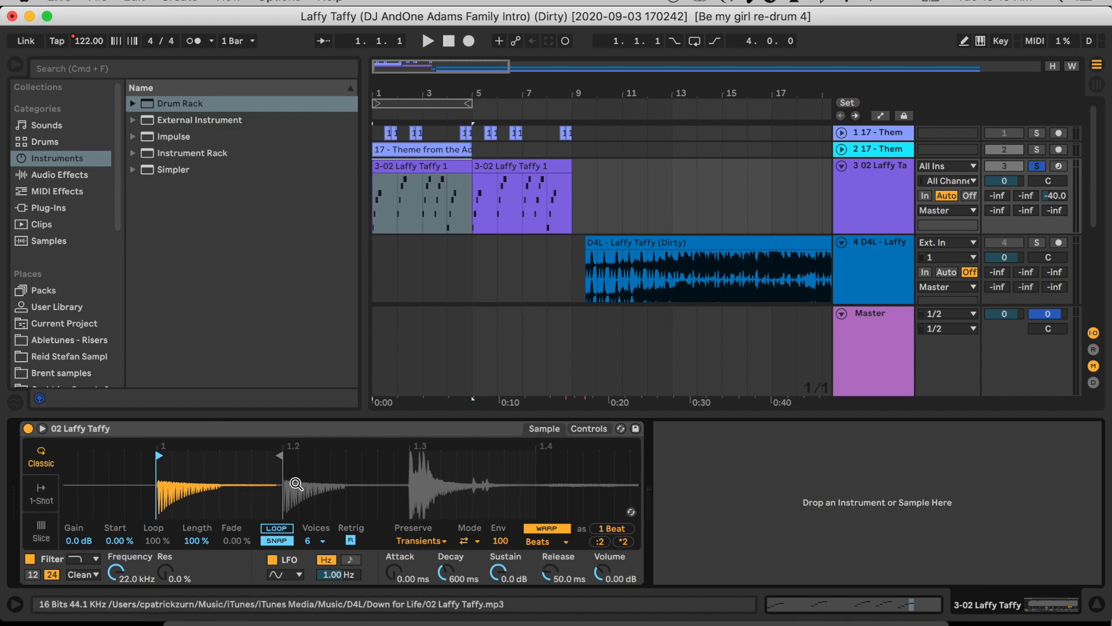
click(600, 430)
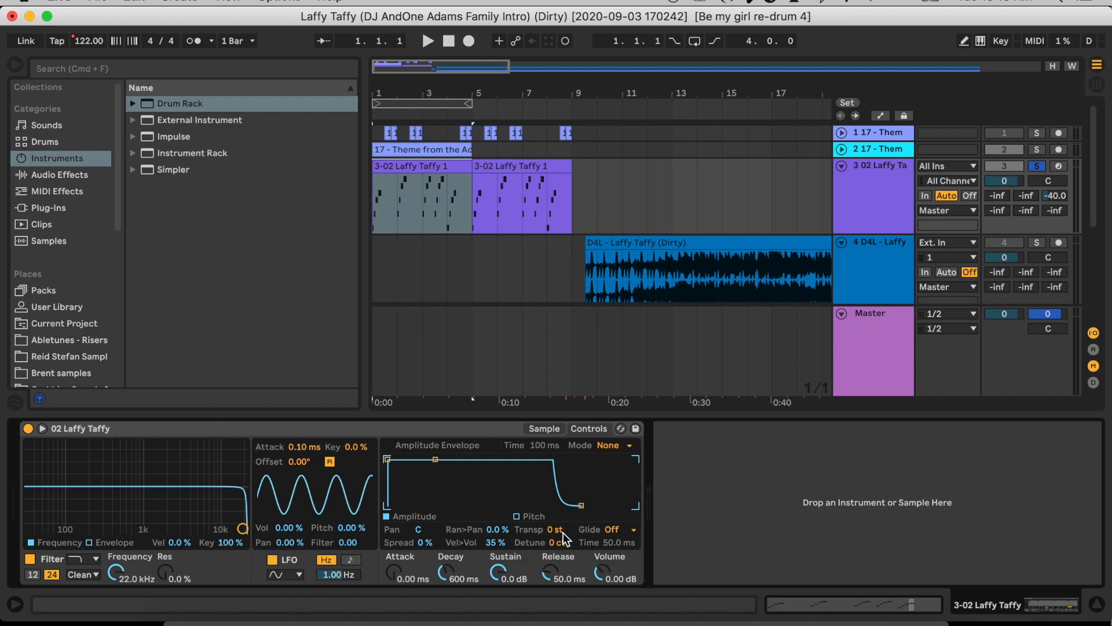
double_click(460, 249)
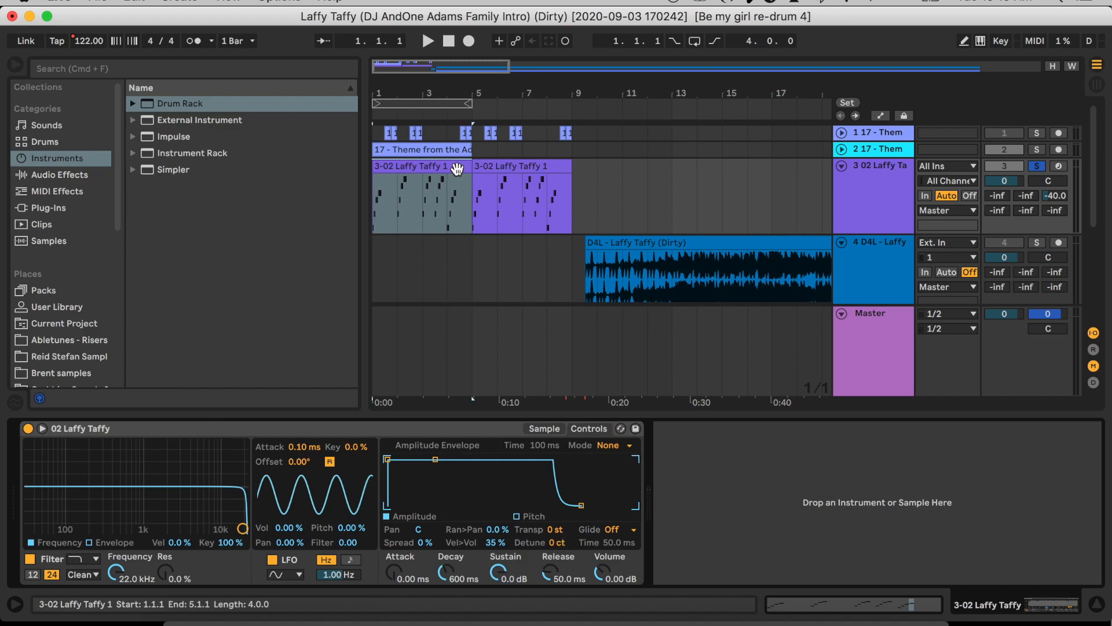
Solo track 5 and audition its swell clip leading into the start of the D4L - Laffy Taffy (Dirty) clip
scroll(304, 547, down, 3)
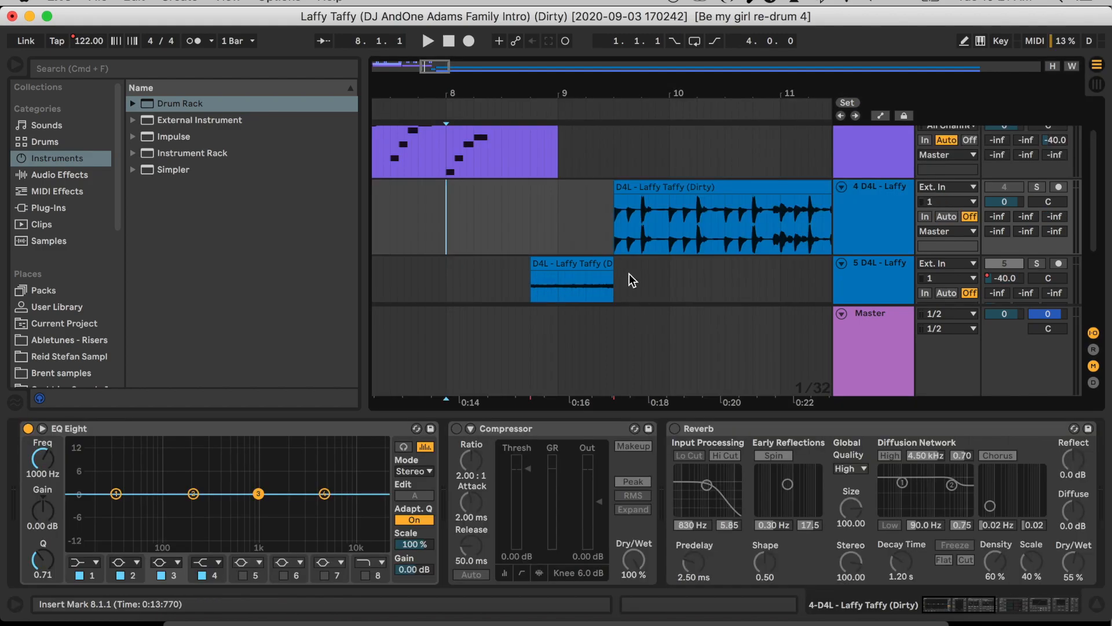
scroll(629, 273, down, 3)
click(544, 155)
click(542, 156)
click(1040, 208)
key(space)
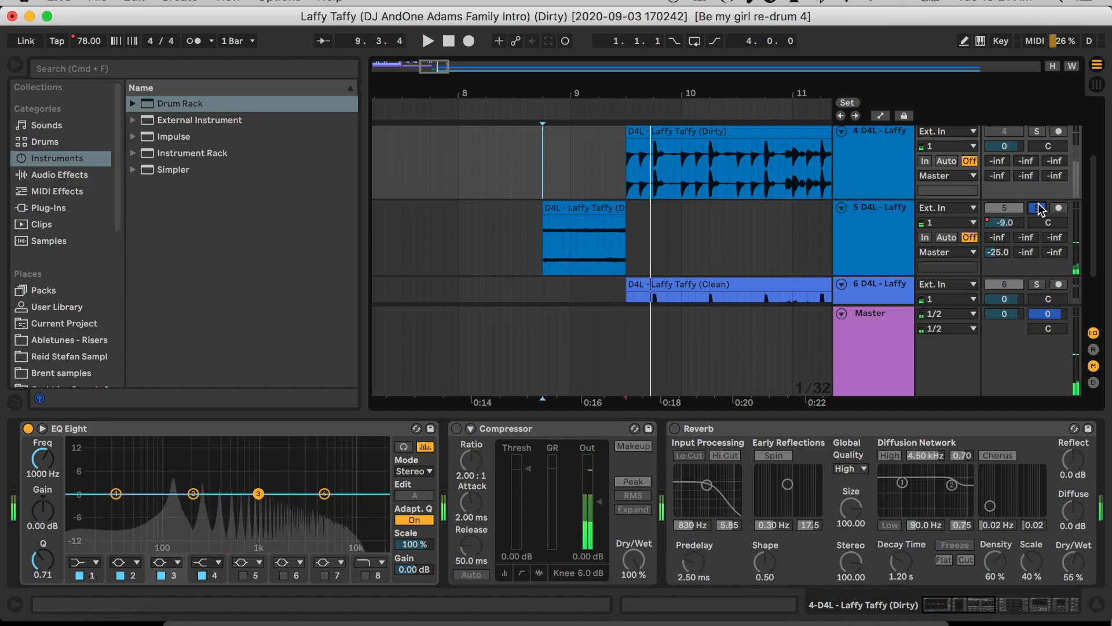
click(618, 180)
key(space)
scroll(619, 181, up, 1)
scroll(619, 181, up, 4)
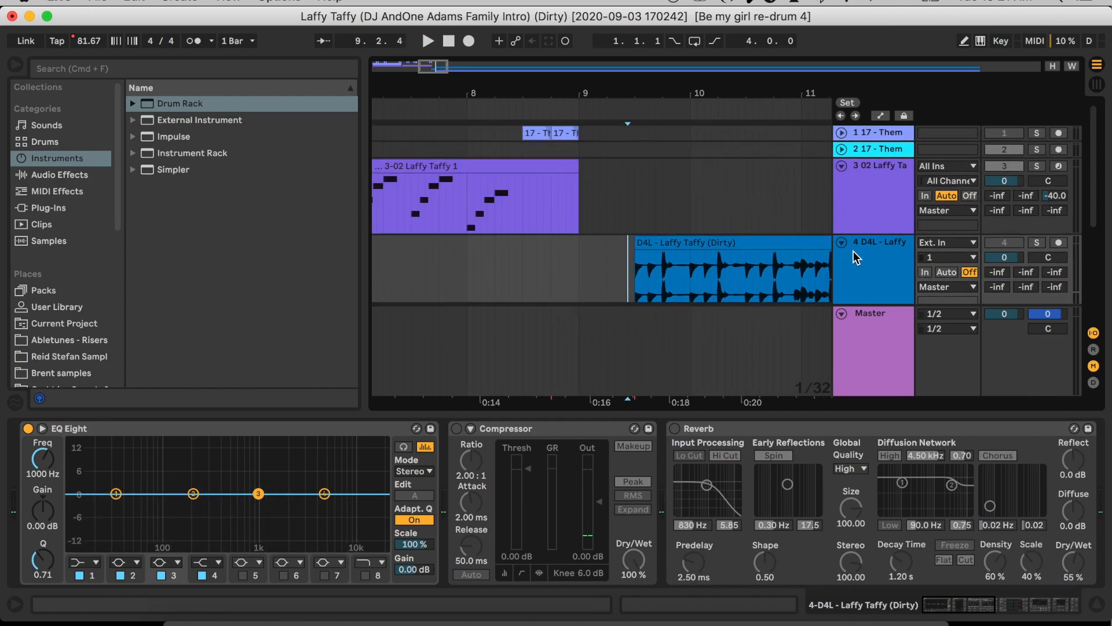
Copy the opening hit of the D4L - Laffy Taffy (Dirty) clip onto a new audio track at bar 9, keeping the original clip unsplit
scroll(853, 251, down, 2)
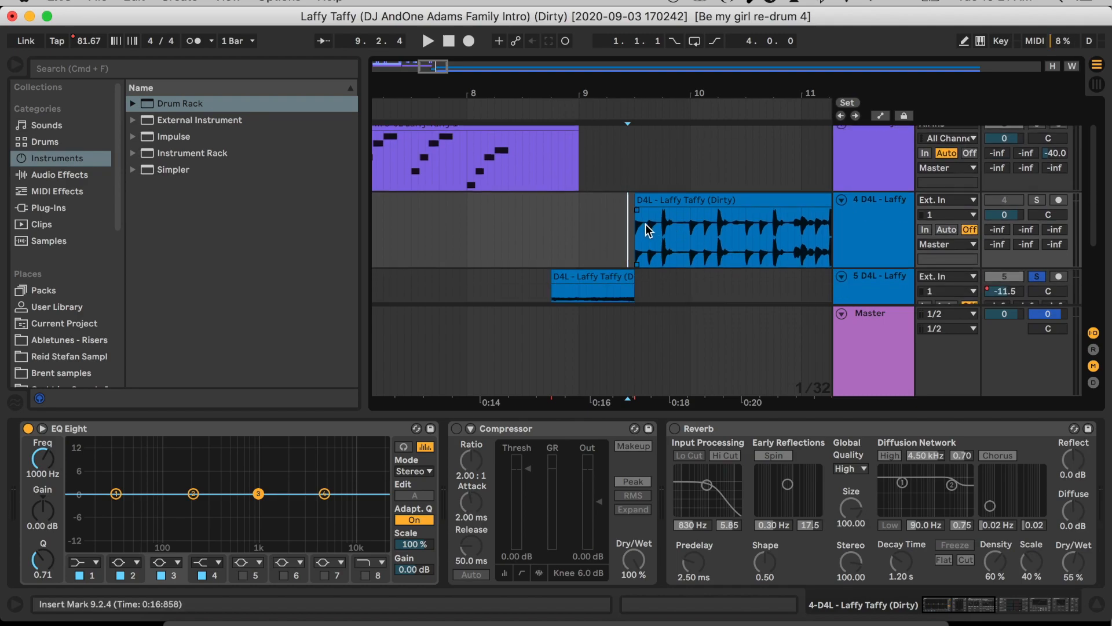
click(645, 231)
key(super+e)
click(648, 199)
click(641, 200)
key(super+z)
click(618, 211)
key(super+t)
click(579, 246)
key(super+v)
Solo the new track 5 and play its short hit from just before bar 9
click(573, 259)
click(1037, 235)
key(space)
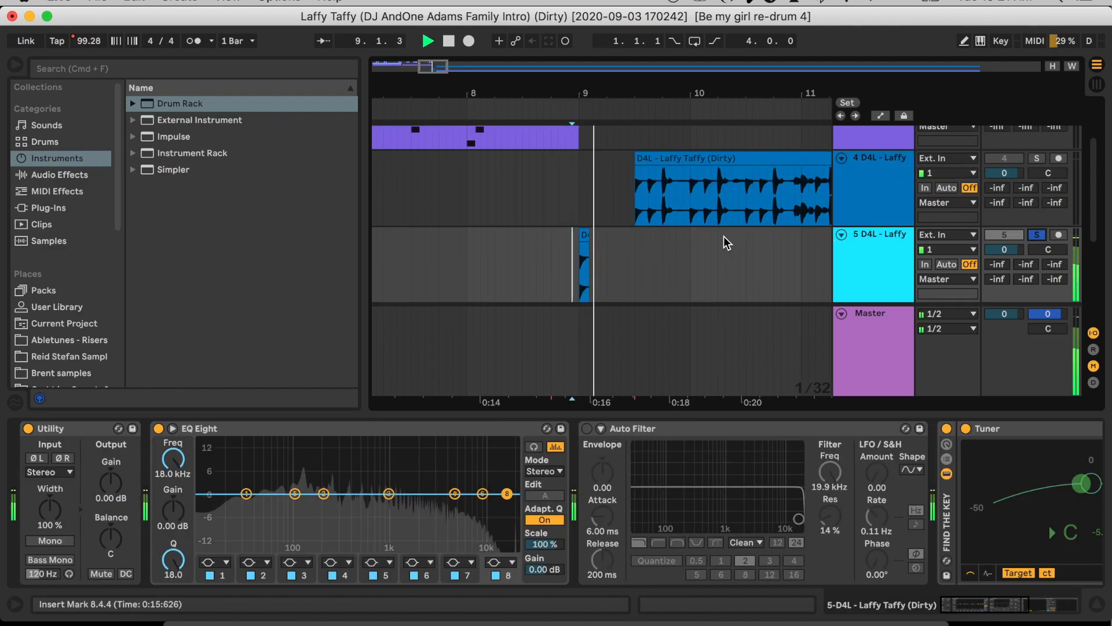
key(space)
Add a Reverb to track 5 with Decay Time at 60.0 s and Dry/Wet at 100 %
click(134, 68)
text(rever)
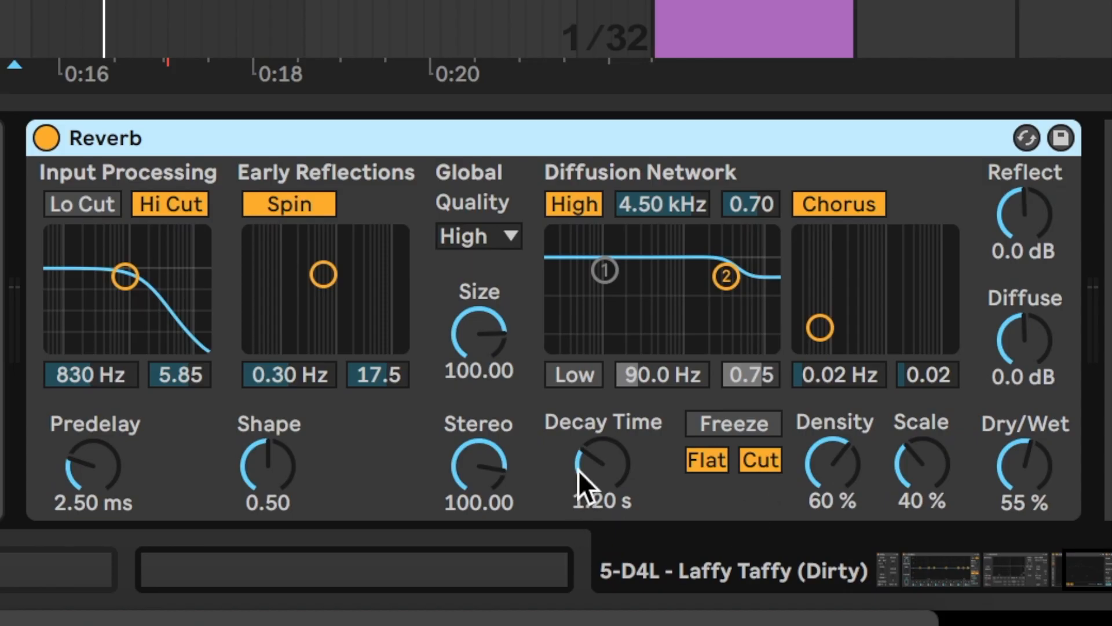
drag(578, 471, 578, 406)
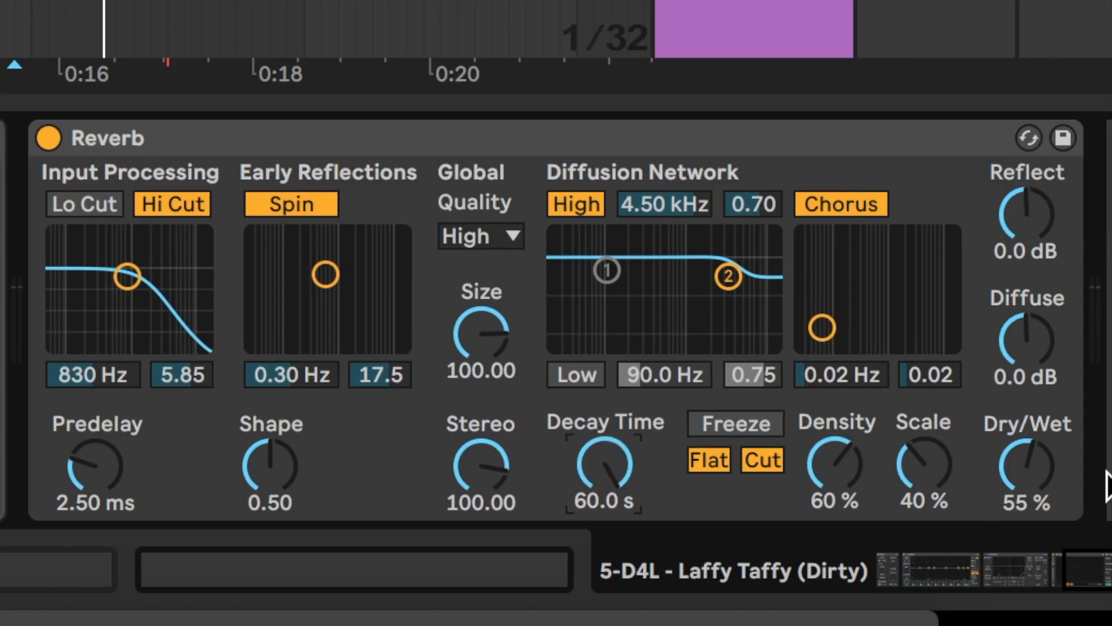
drag(1025, 466, 1025, 405)
Audition the long reverb tail on track 5 from bar 9 and further along near 10.2.4
key(space)
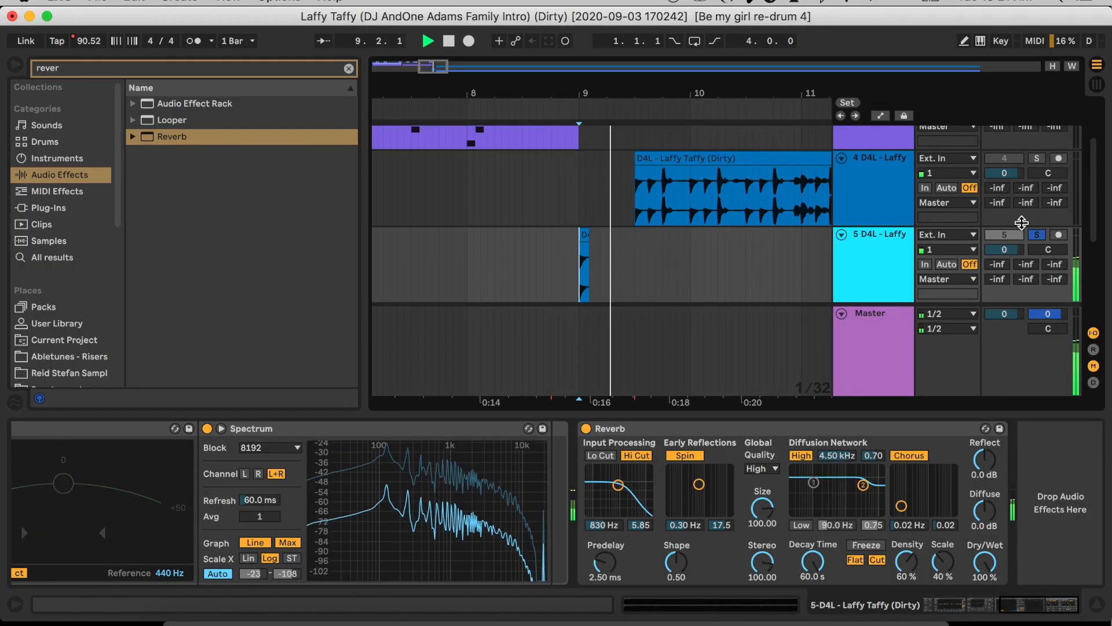
key(space)
key(space)
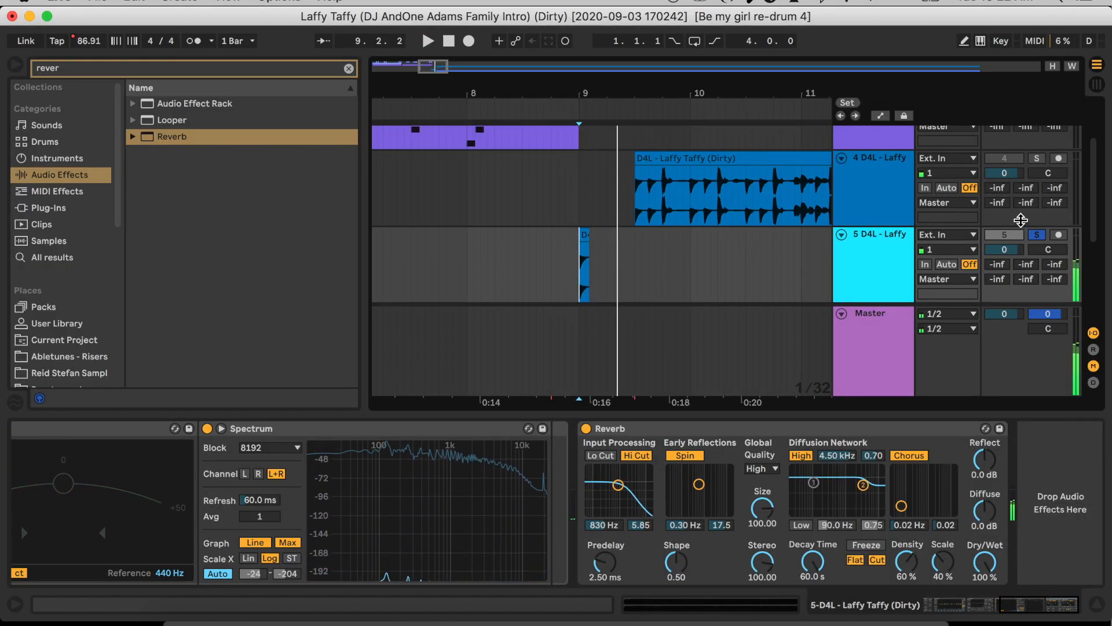
key(space)
key(space)
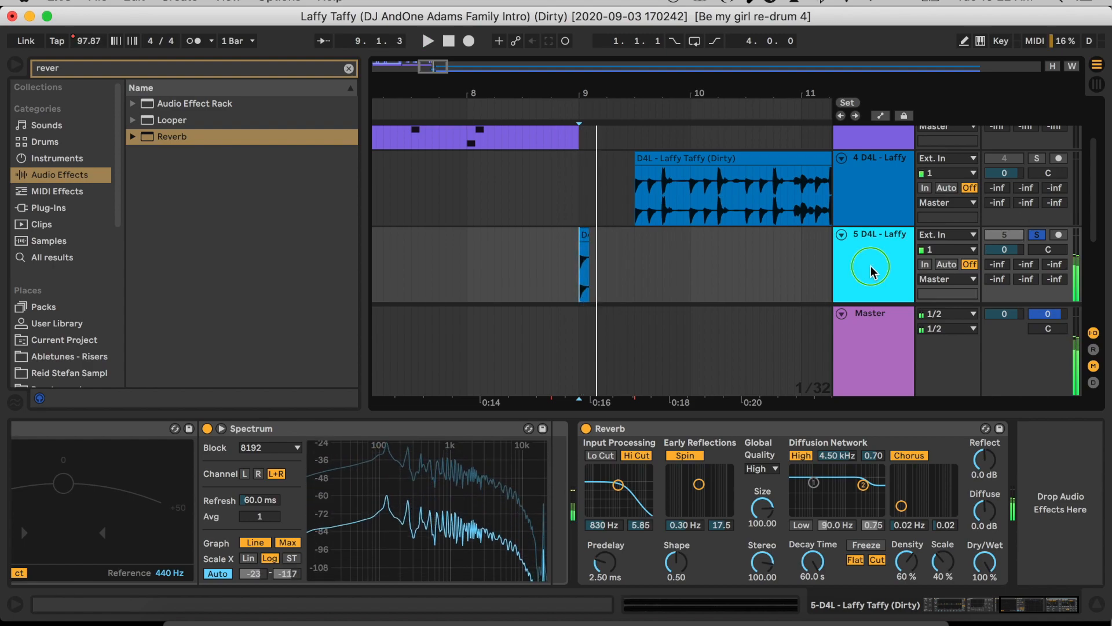
right_click(871, 267)
click(747, 268)
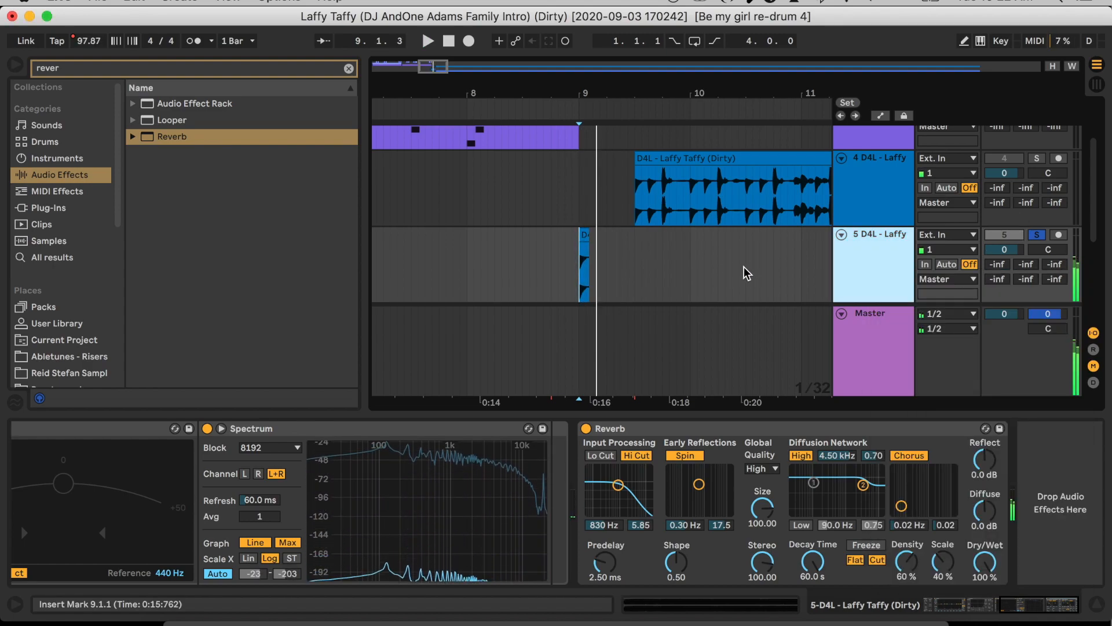
click(745, 274)
key(space)
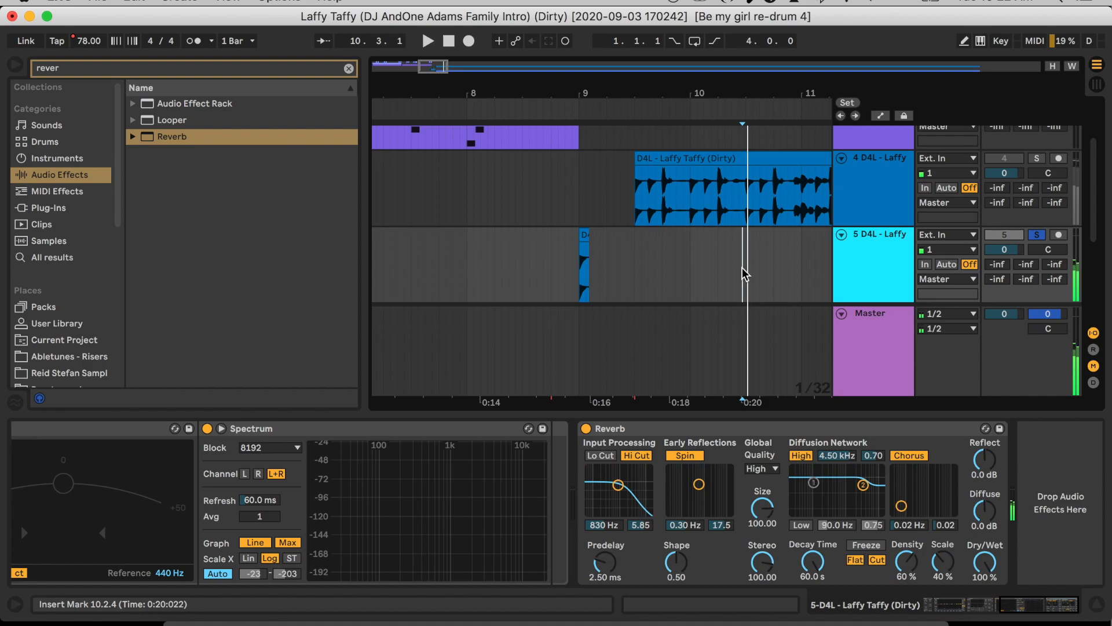
key(space)
Freeze track 5 and flatten it so the hit and its reverb tail become audio
click(573, 264)
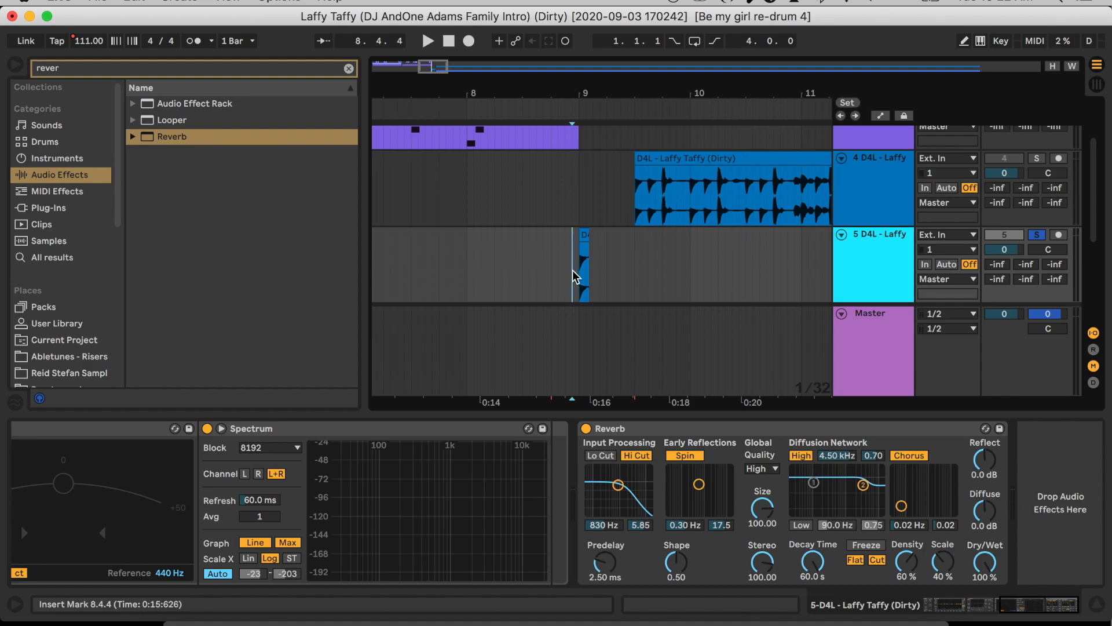
right_click(889, 272)
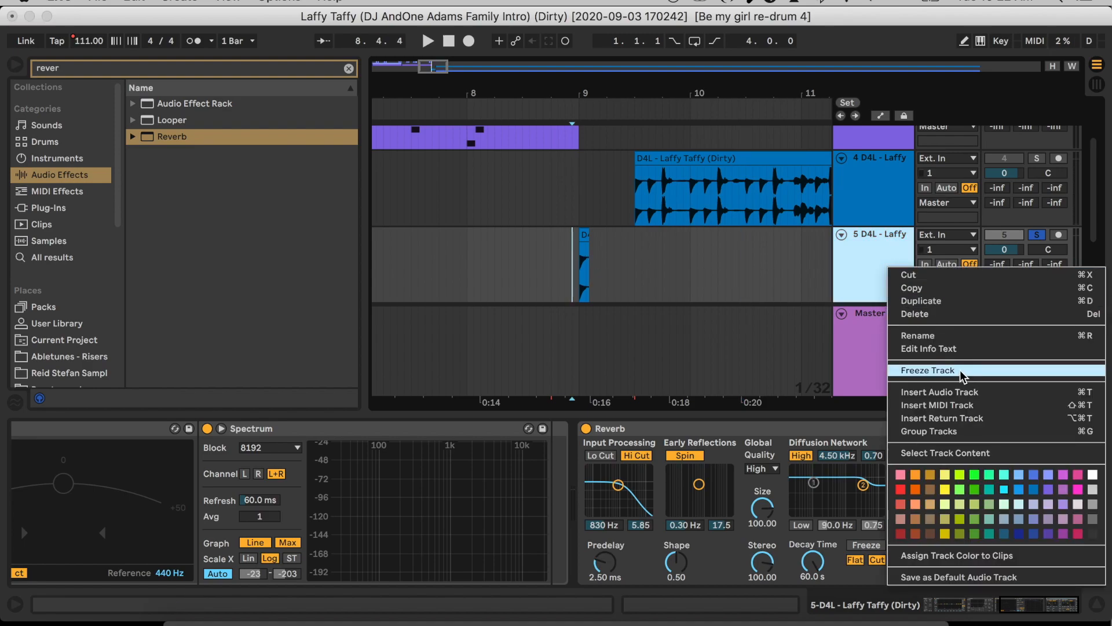
click(792, 292)
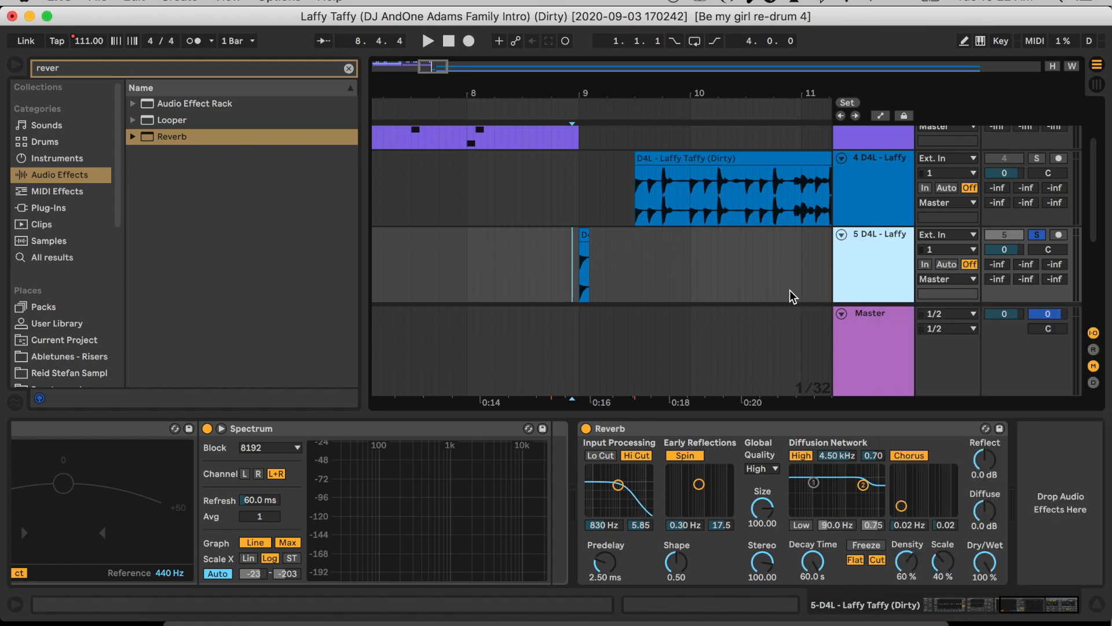
right_click(889, 266)
click(943, 368)
right_click(858, 255)
click(777, 241)
right_click(876, 276)
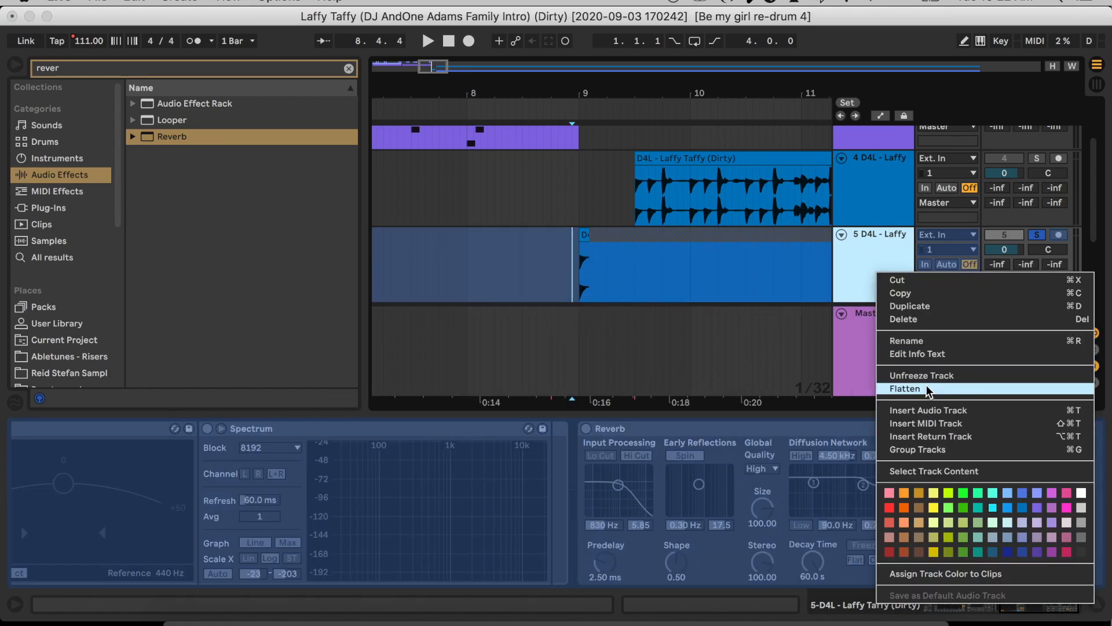
click(928, 389)
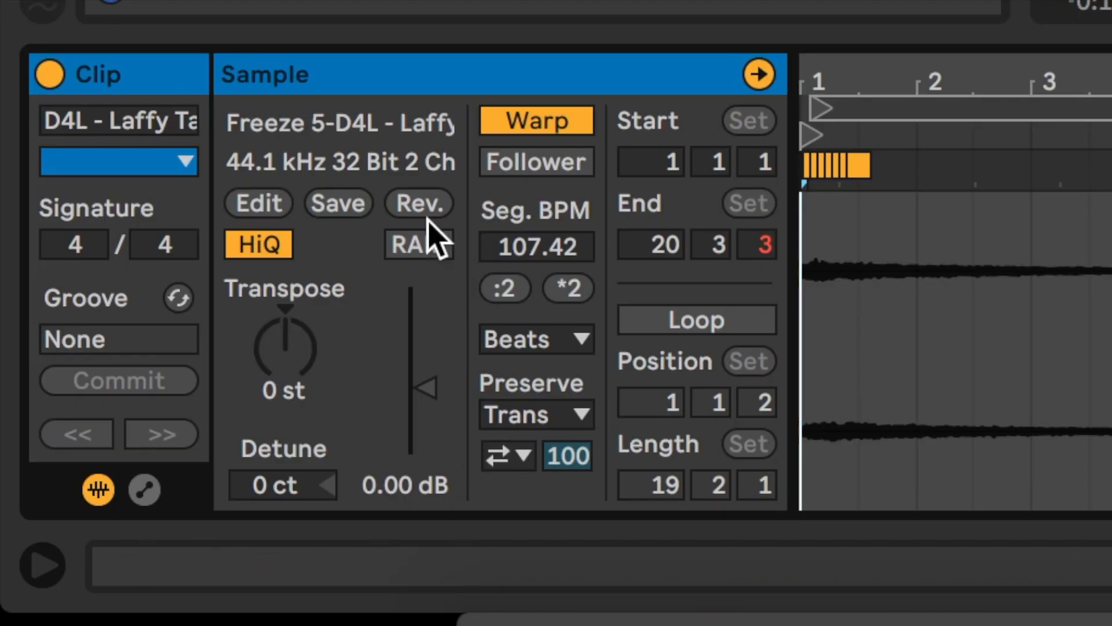
Reverse the flattened Freeze tail clip on track 5 and audition the end of its swell
click(426, 213)
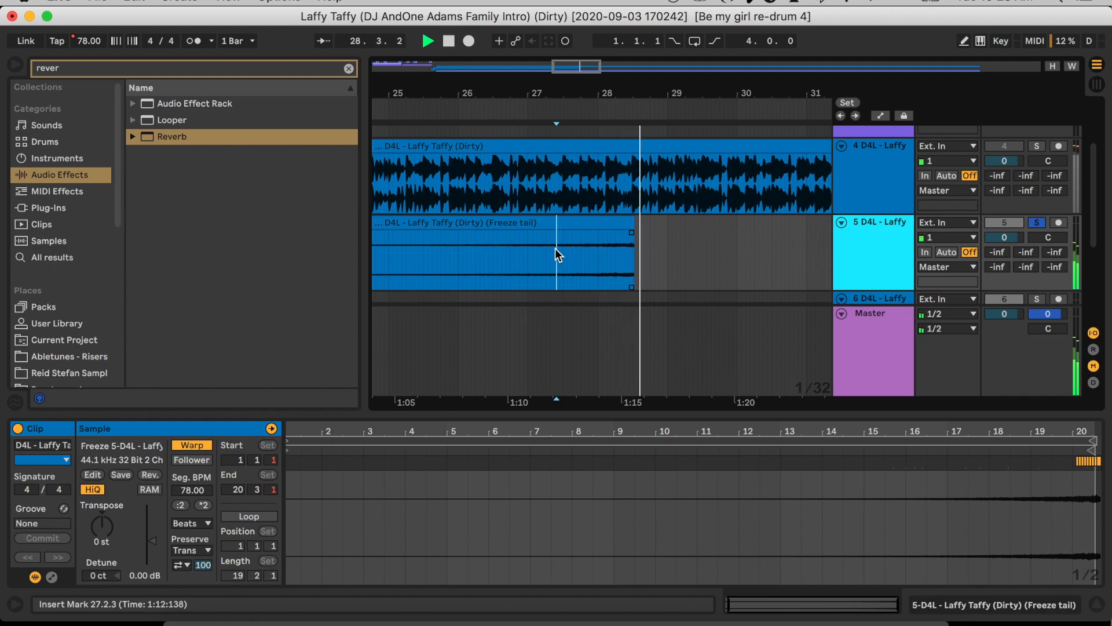
key(space)
click(568, 223)
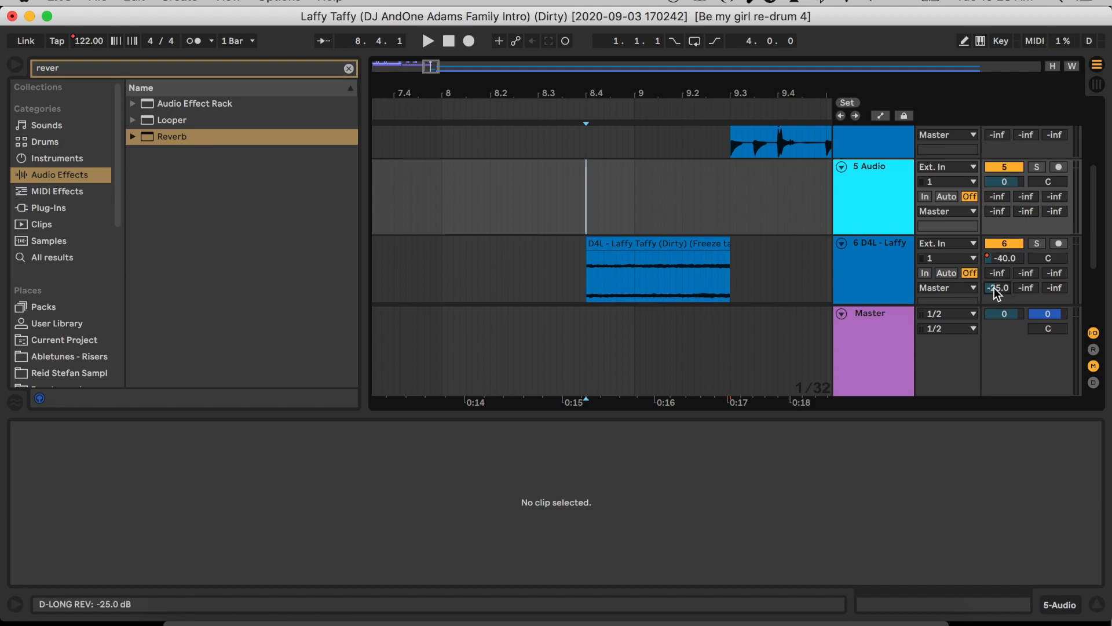
Check the options for the volume of track 6, which holds the trimmed Freeze tail clip
right_click(1011, 263)
click(1008, 254)
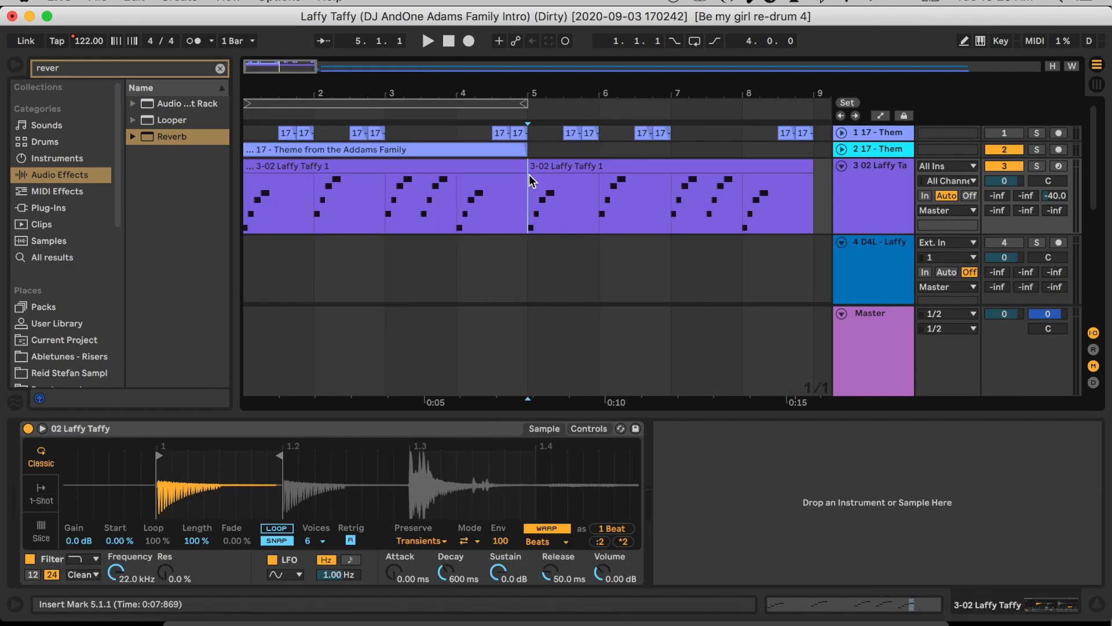
Play the second 3-02 Laffy Taffy clip from bar 5 and locate the Freeze tail clip on track 6
key(space)
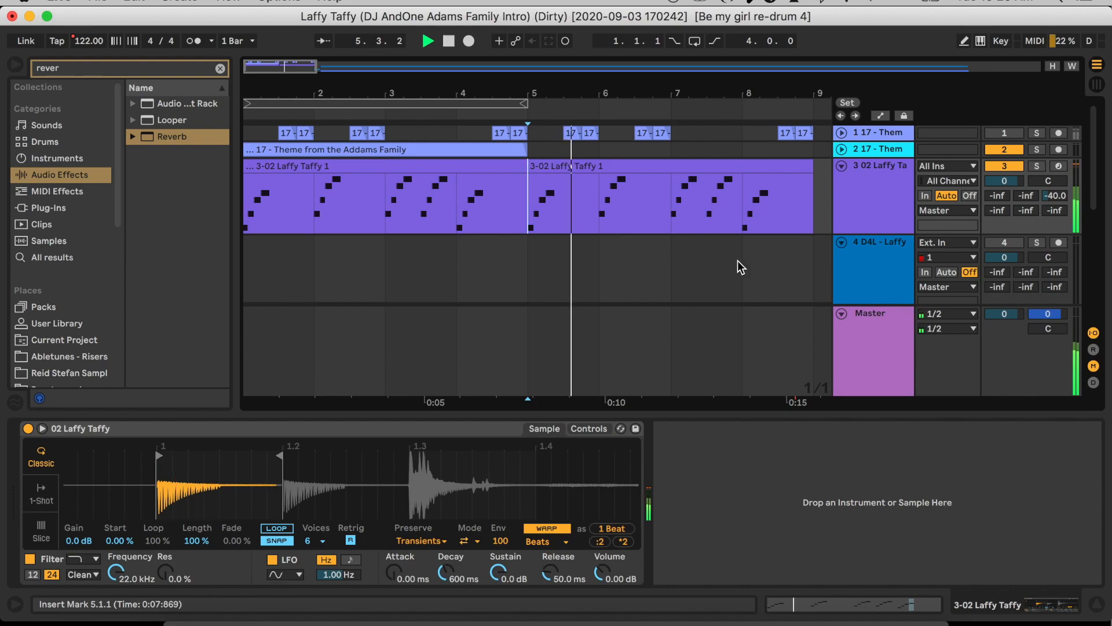
key(space)
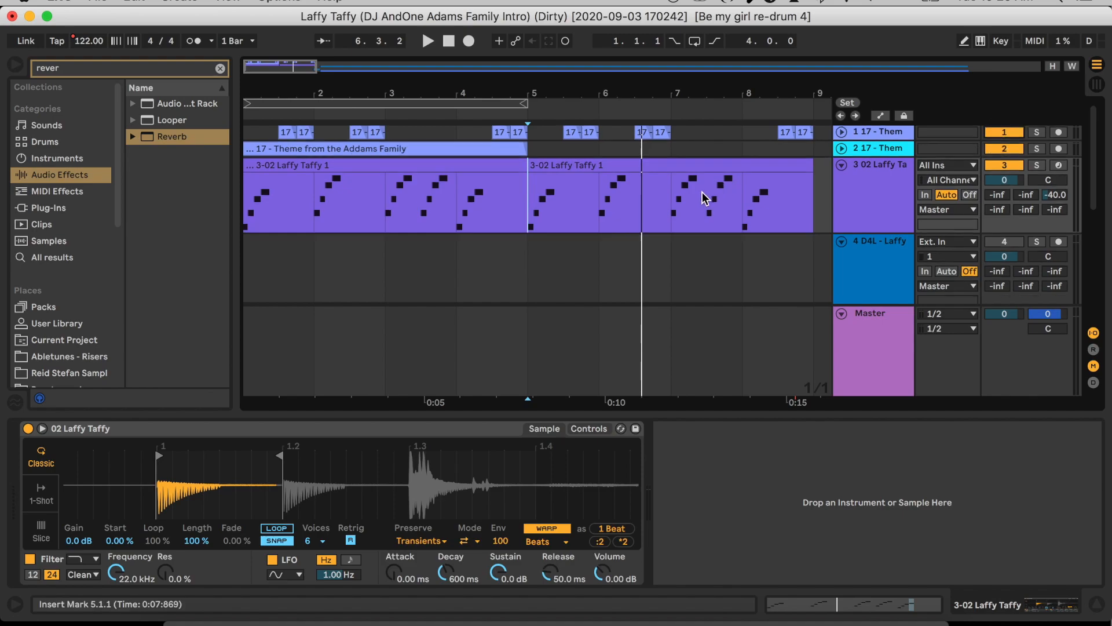
scroll(702, 192, down, 5)
scroll(702, 193, right, 6)
scroll(702, 192, down, 1)
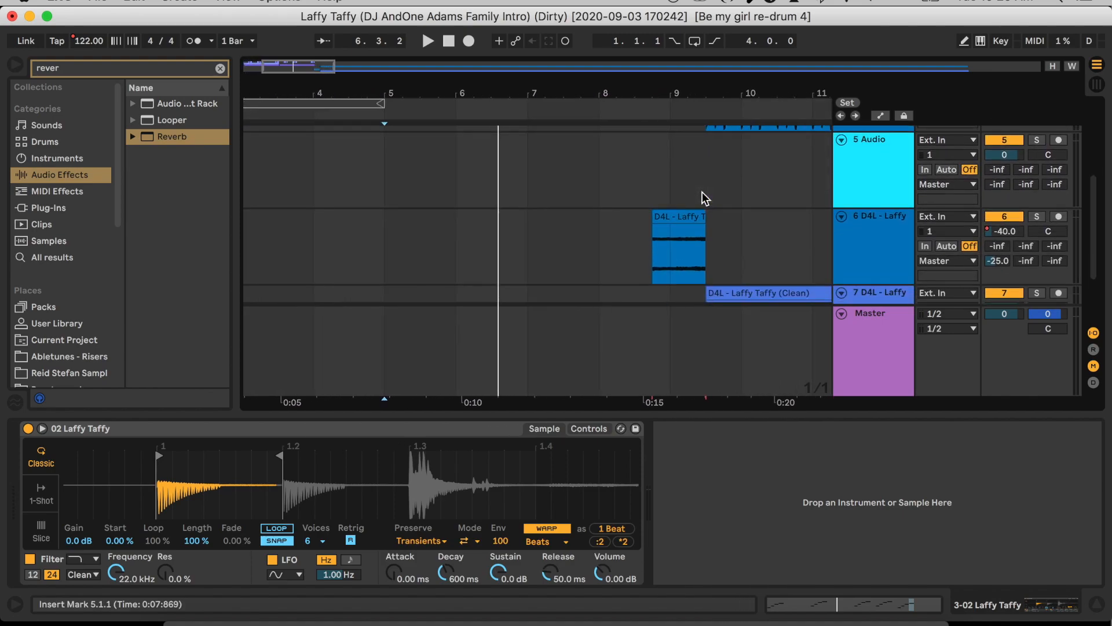
Play the arrangement from bar 5, where the Theme from the Addams Family clip on track 2 ends
scroll(702, 192, up, 6)
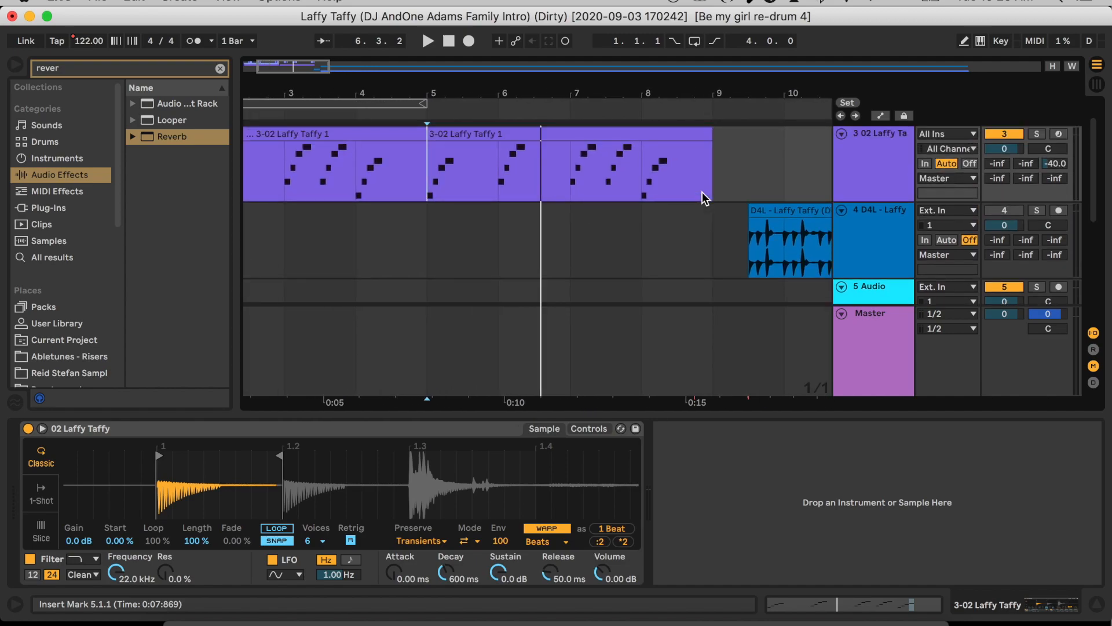
scroll(702, 193, left, 6)
click(527, 148)
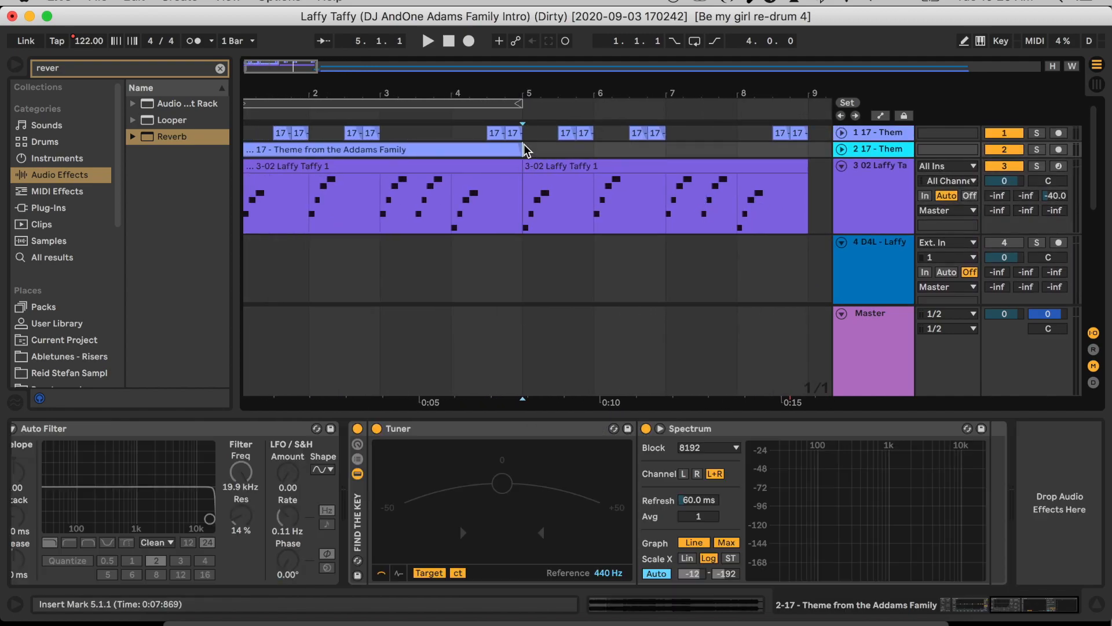
click(526, 188)
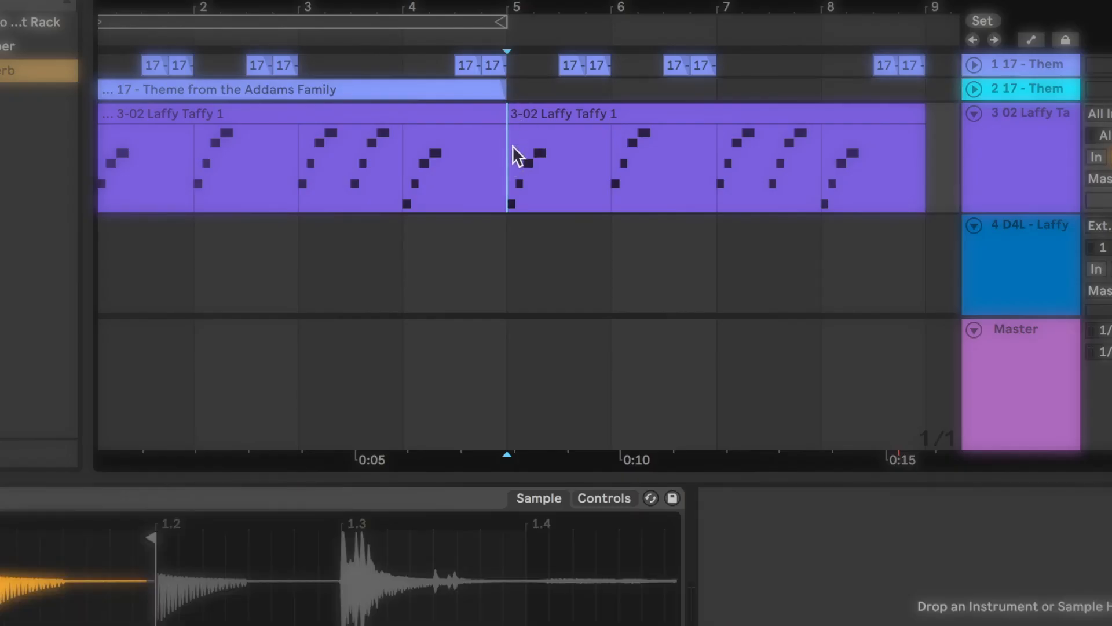
click(510, 92)
key(space)
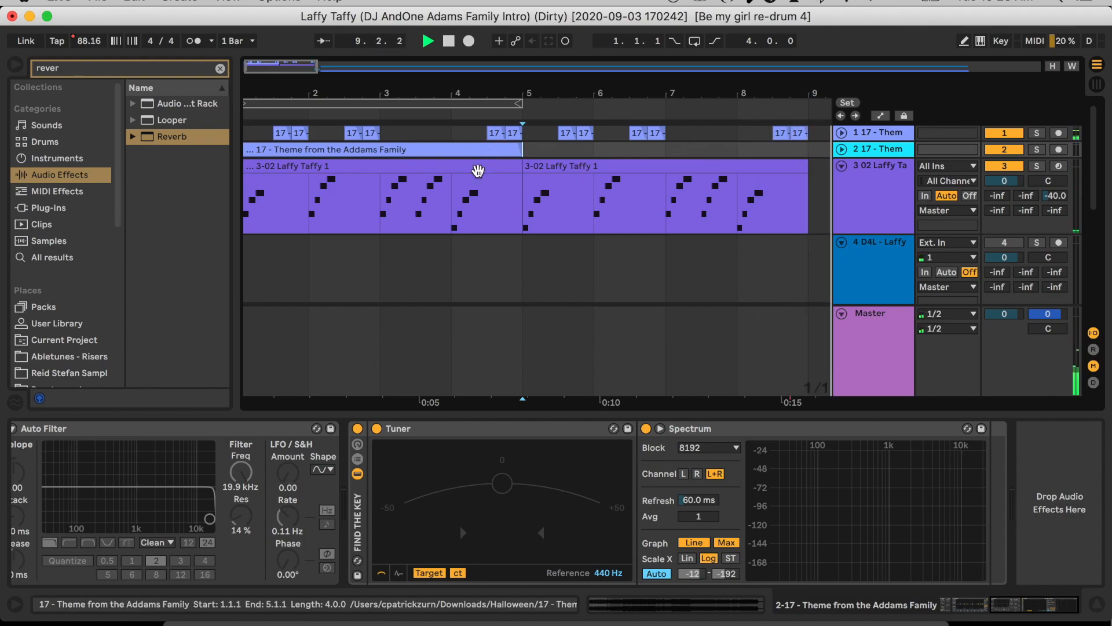
Follow the playback past bar 9 and examine the D4L - Laffy Taffy Dirty clip on track 4 and Clean clip on track 7
scroll(508, 220, right, 10)
scroll(508, 220, down, 1)
scroll(509, 220, left, 3)
scroll(508, 220, down, 1)
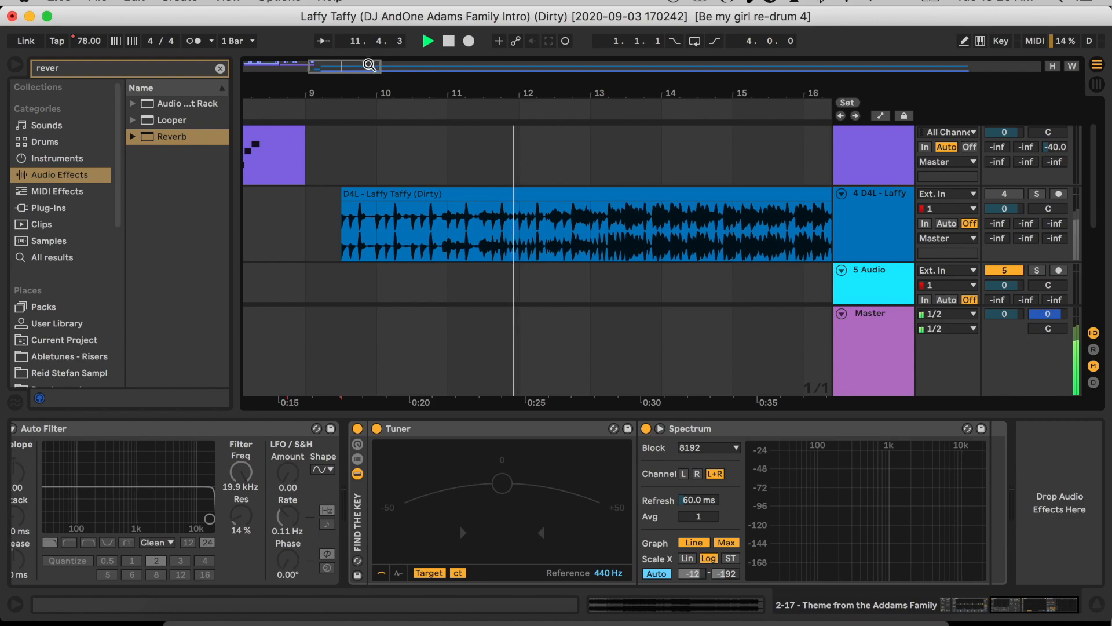
drag(369, 65, 524, 64)
scroll(571, 213, down, 5)
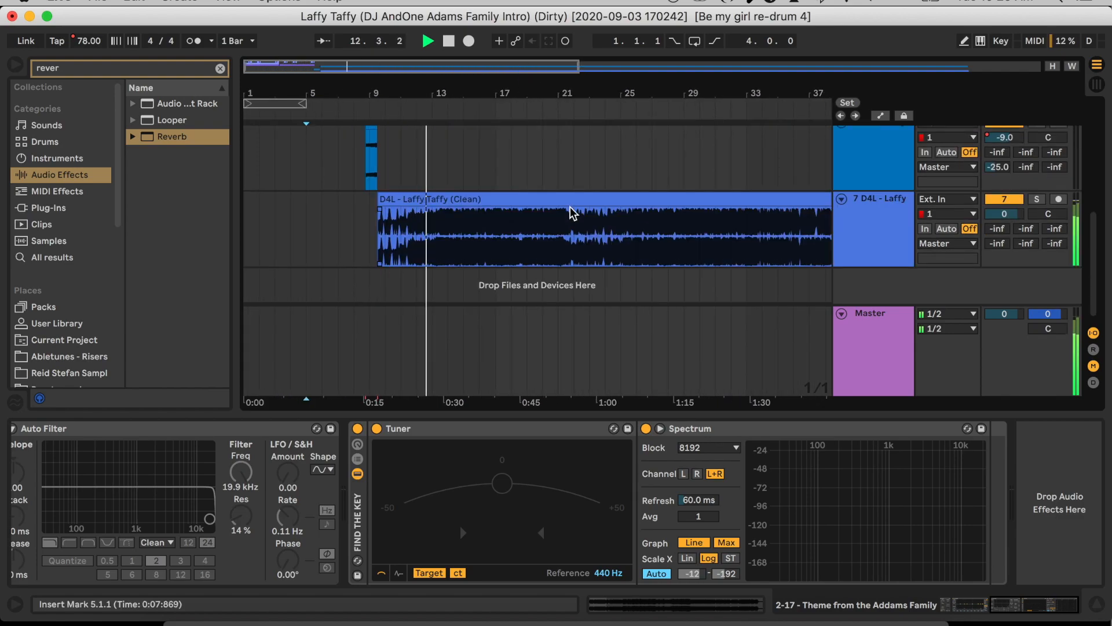